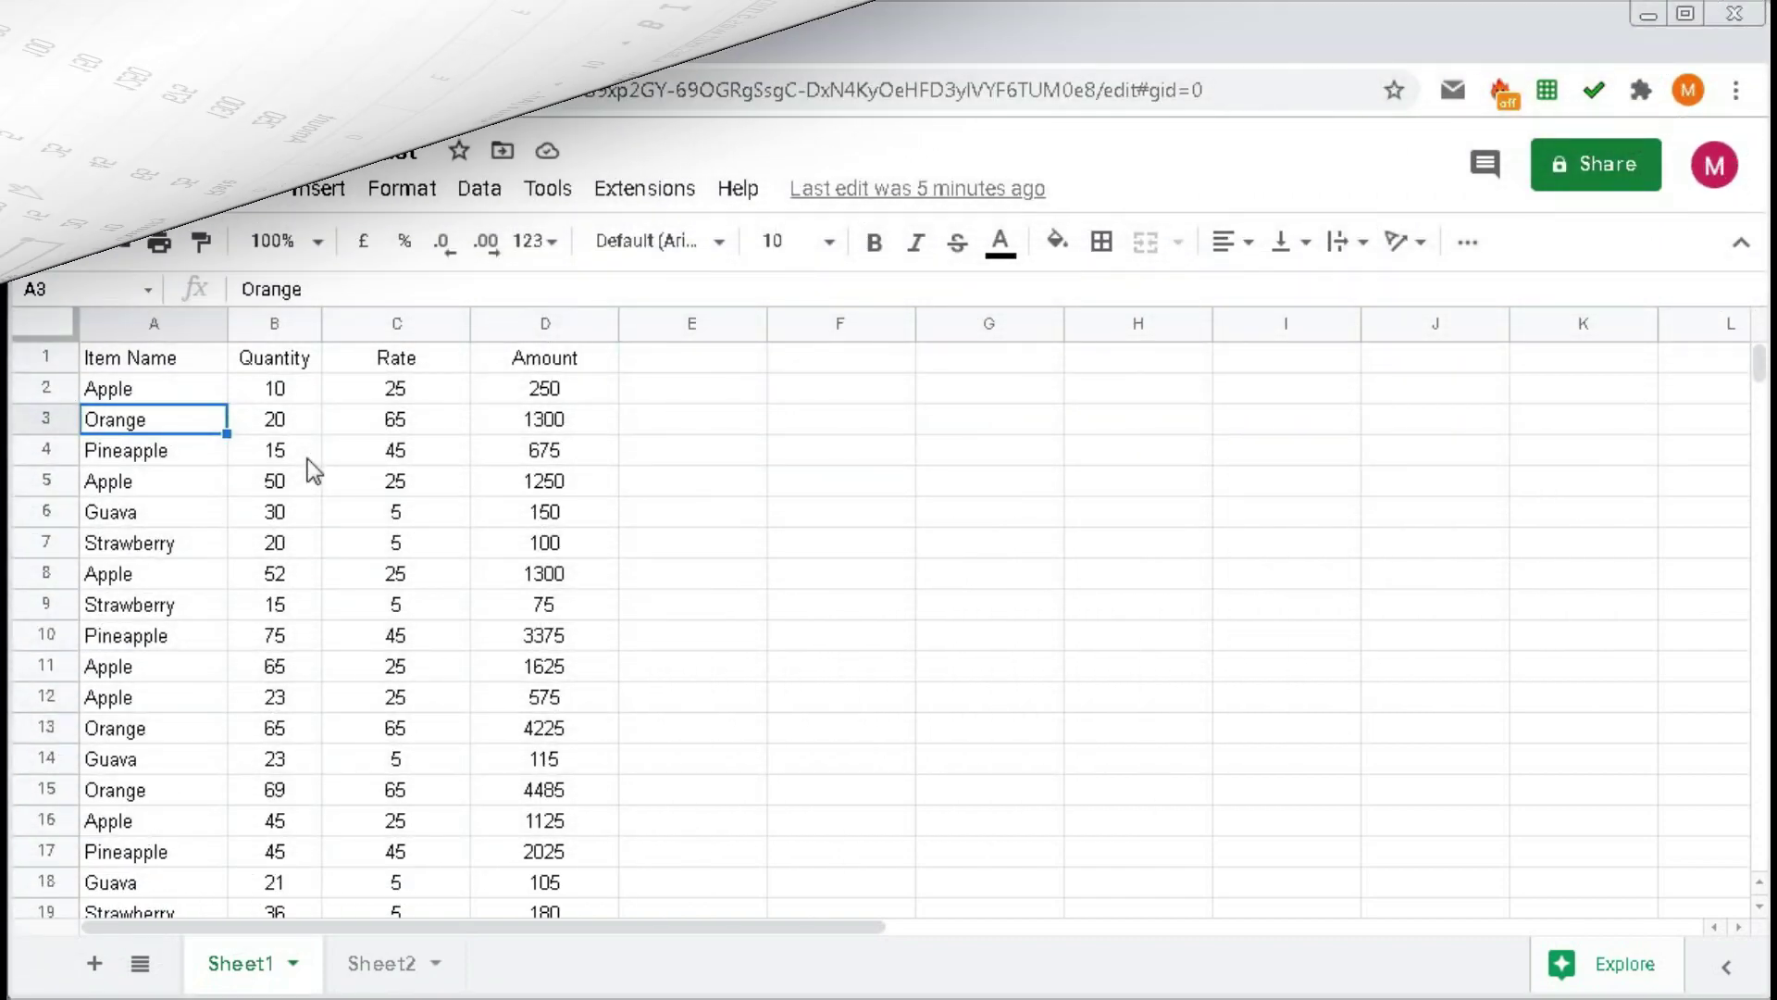
- Review the fruit table, selecting A1:D18 and the item names in A2:A16
left_click_drag(83, 352, 547, 887)
left_click(313, 512)
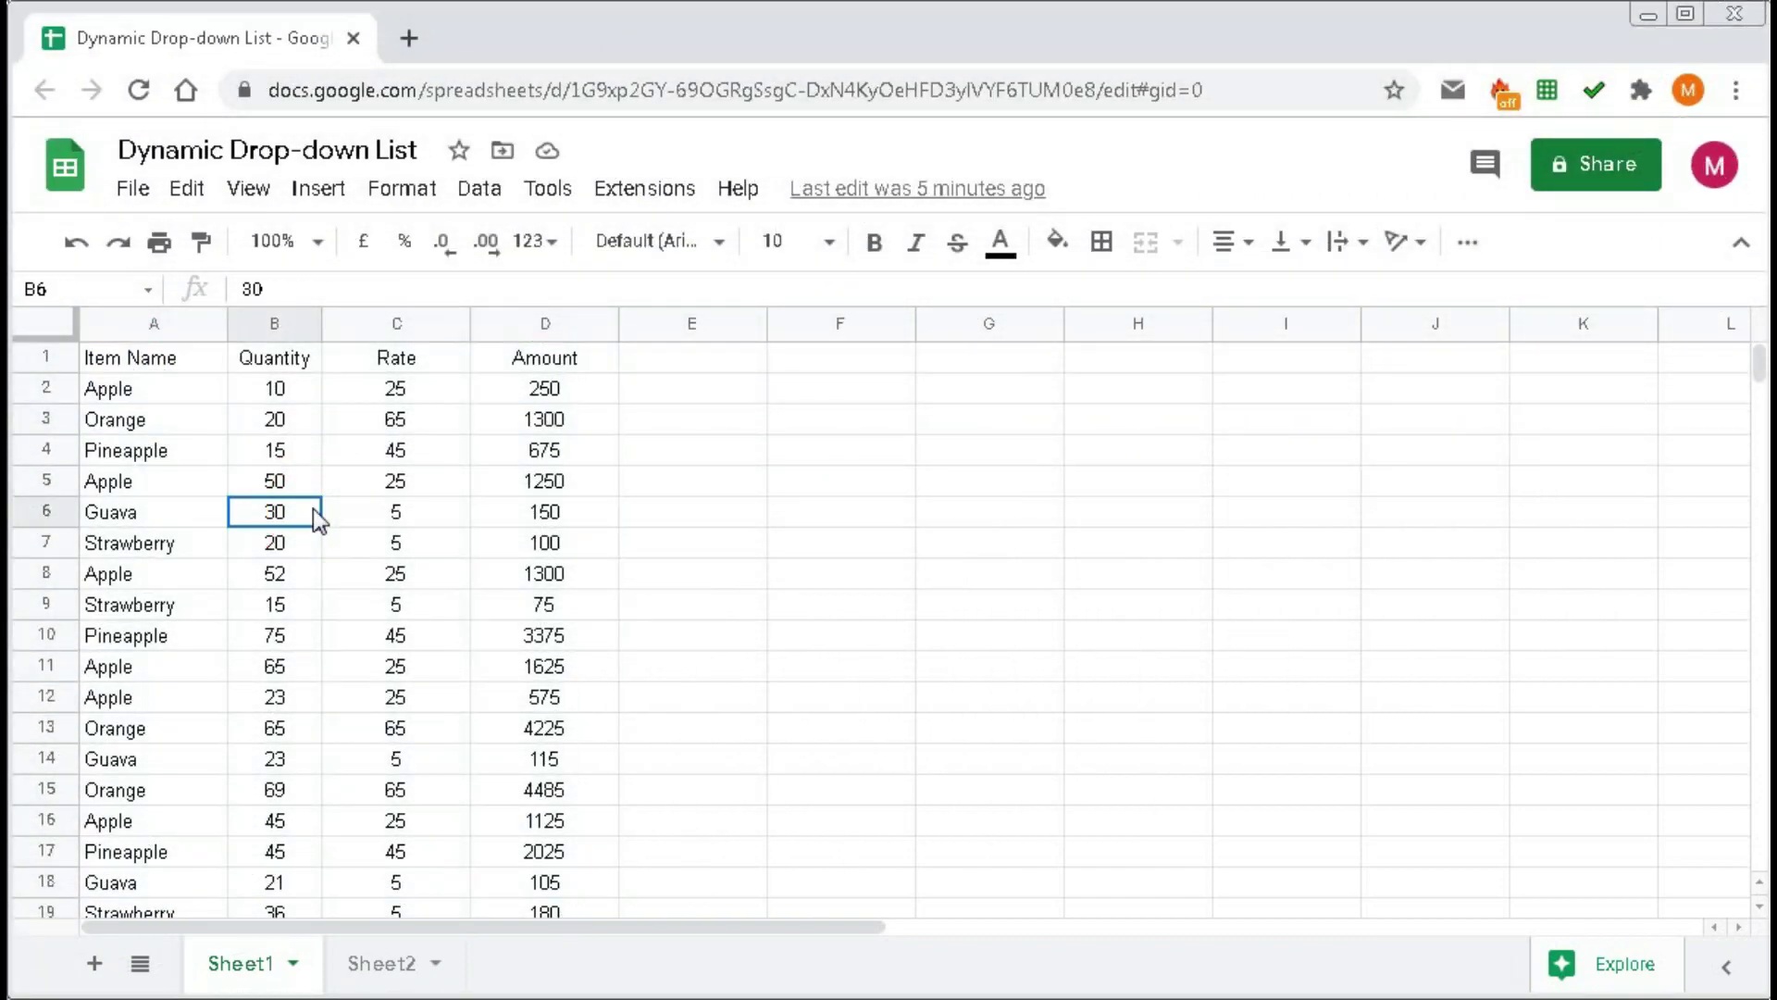
left_click_drag(191, 394, 162, 832)
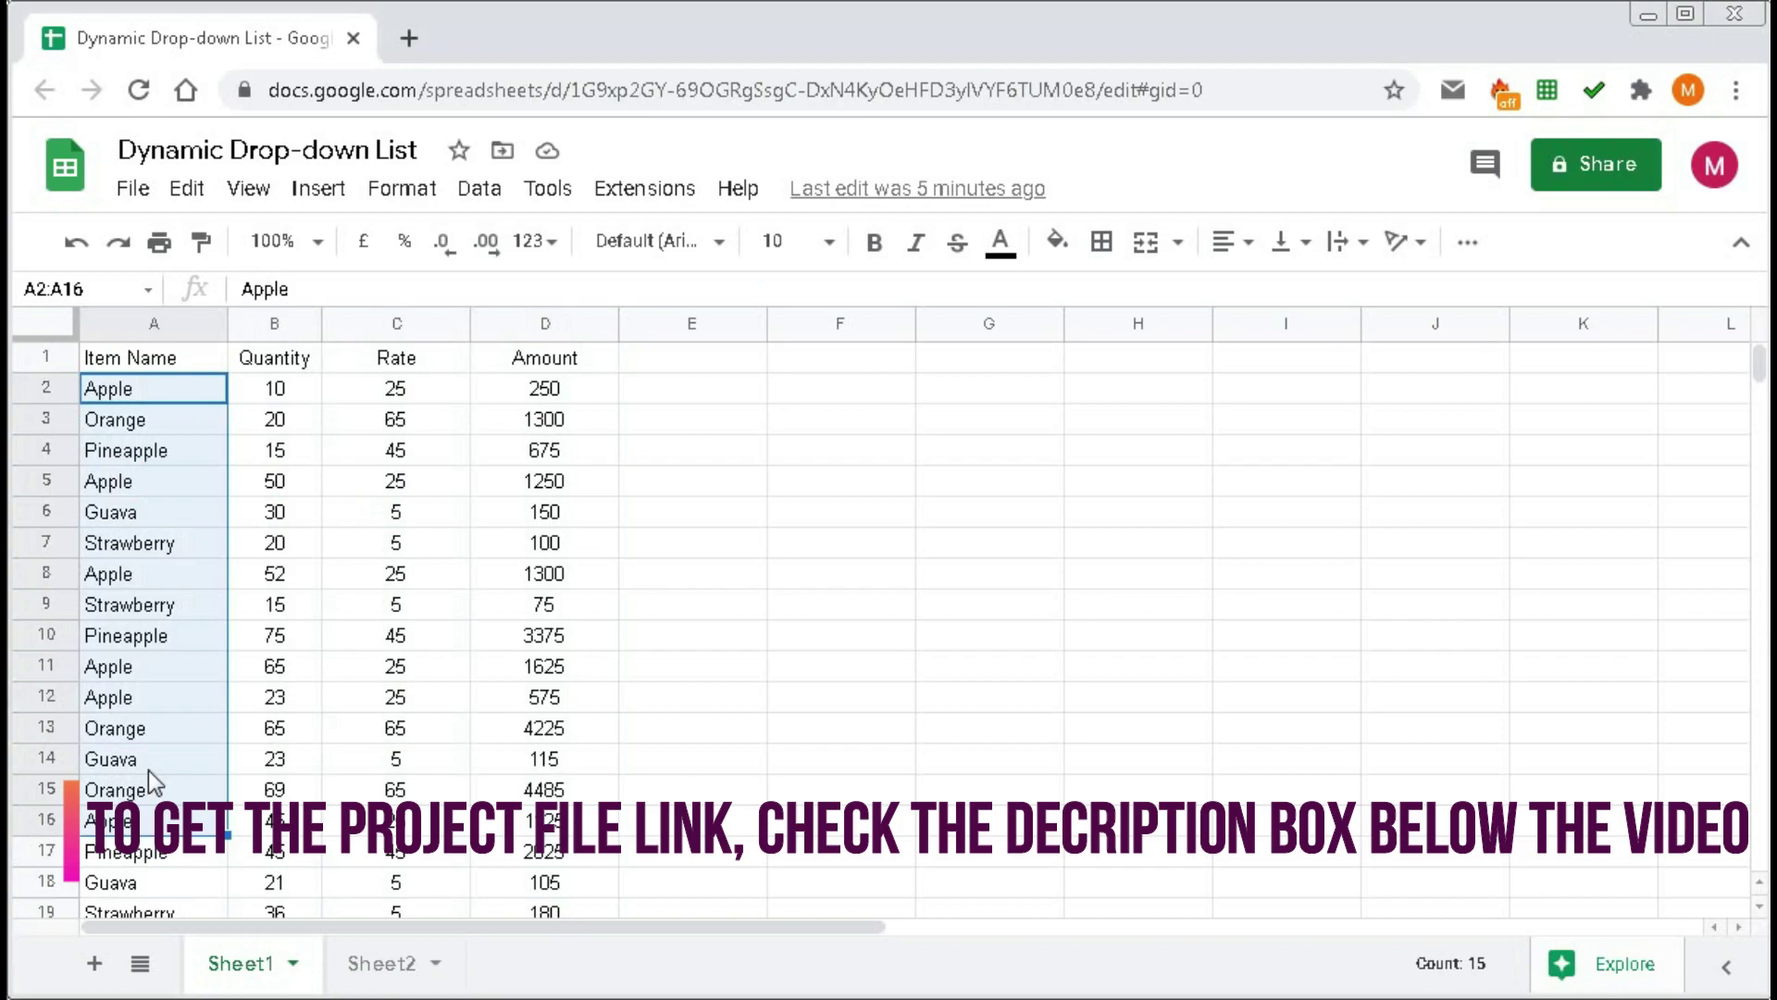
left_click(152, 451)
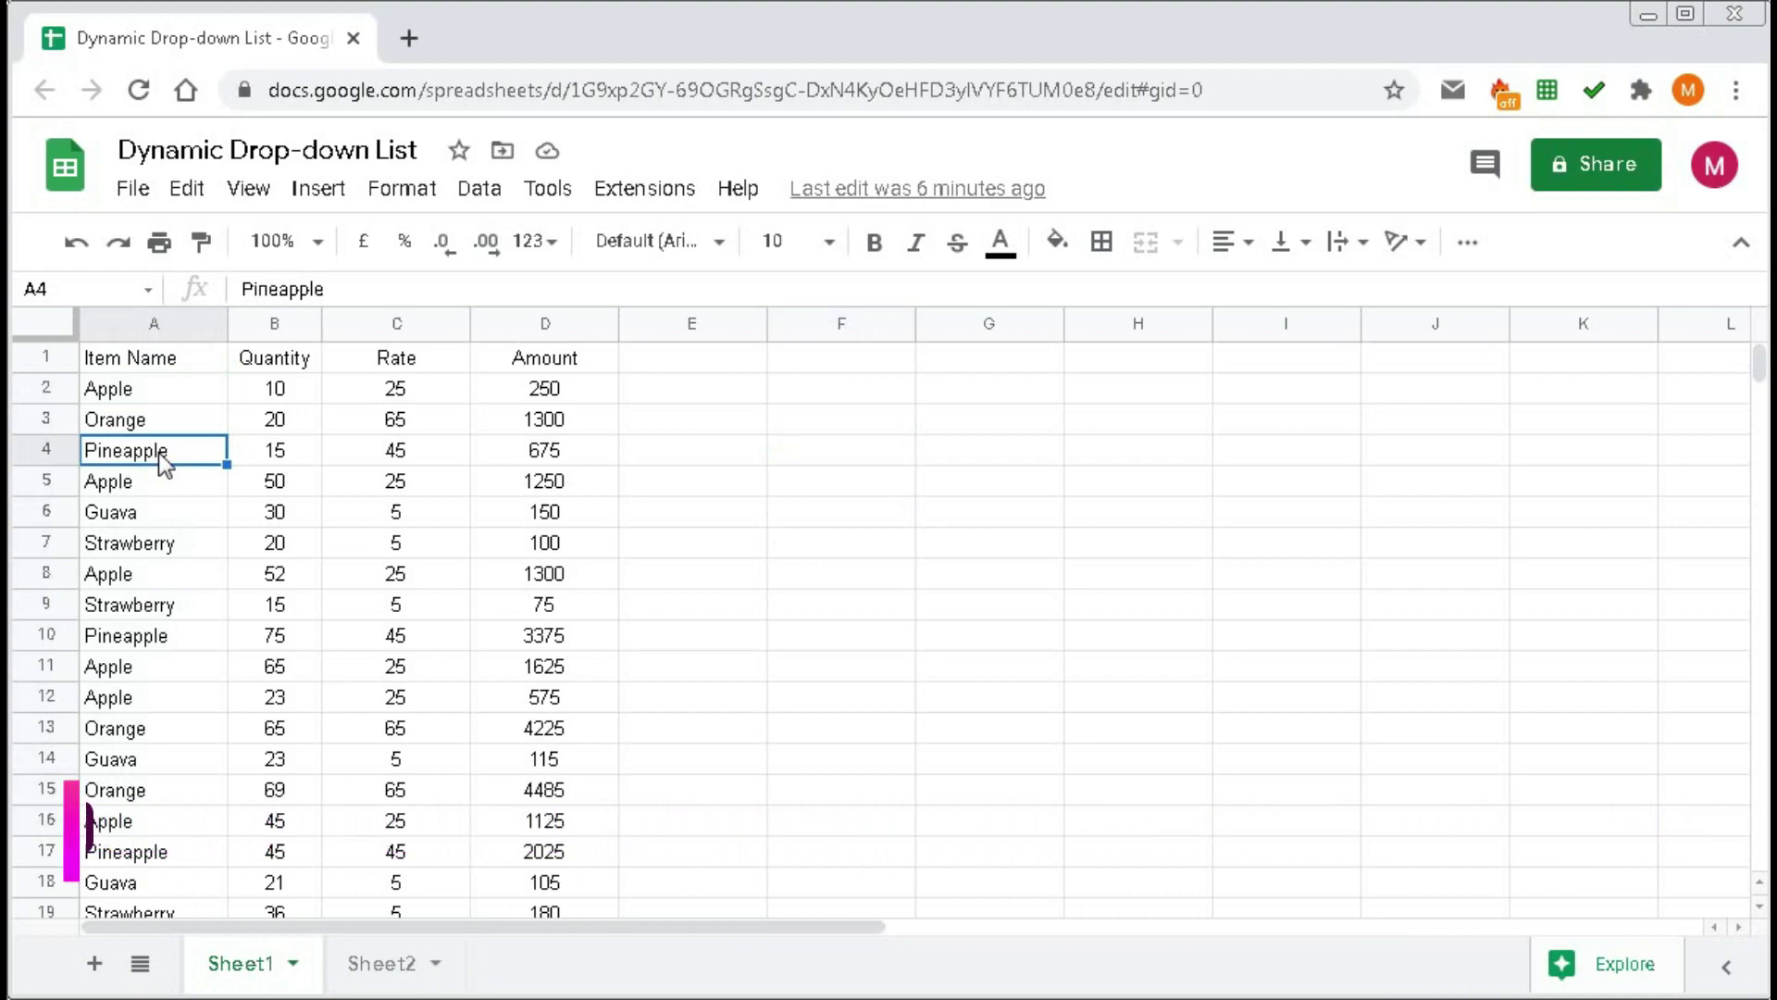
- Open data validation for cell F3 with the 'List from a range' criterion
left_click(803, 428)
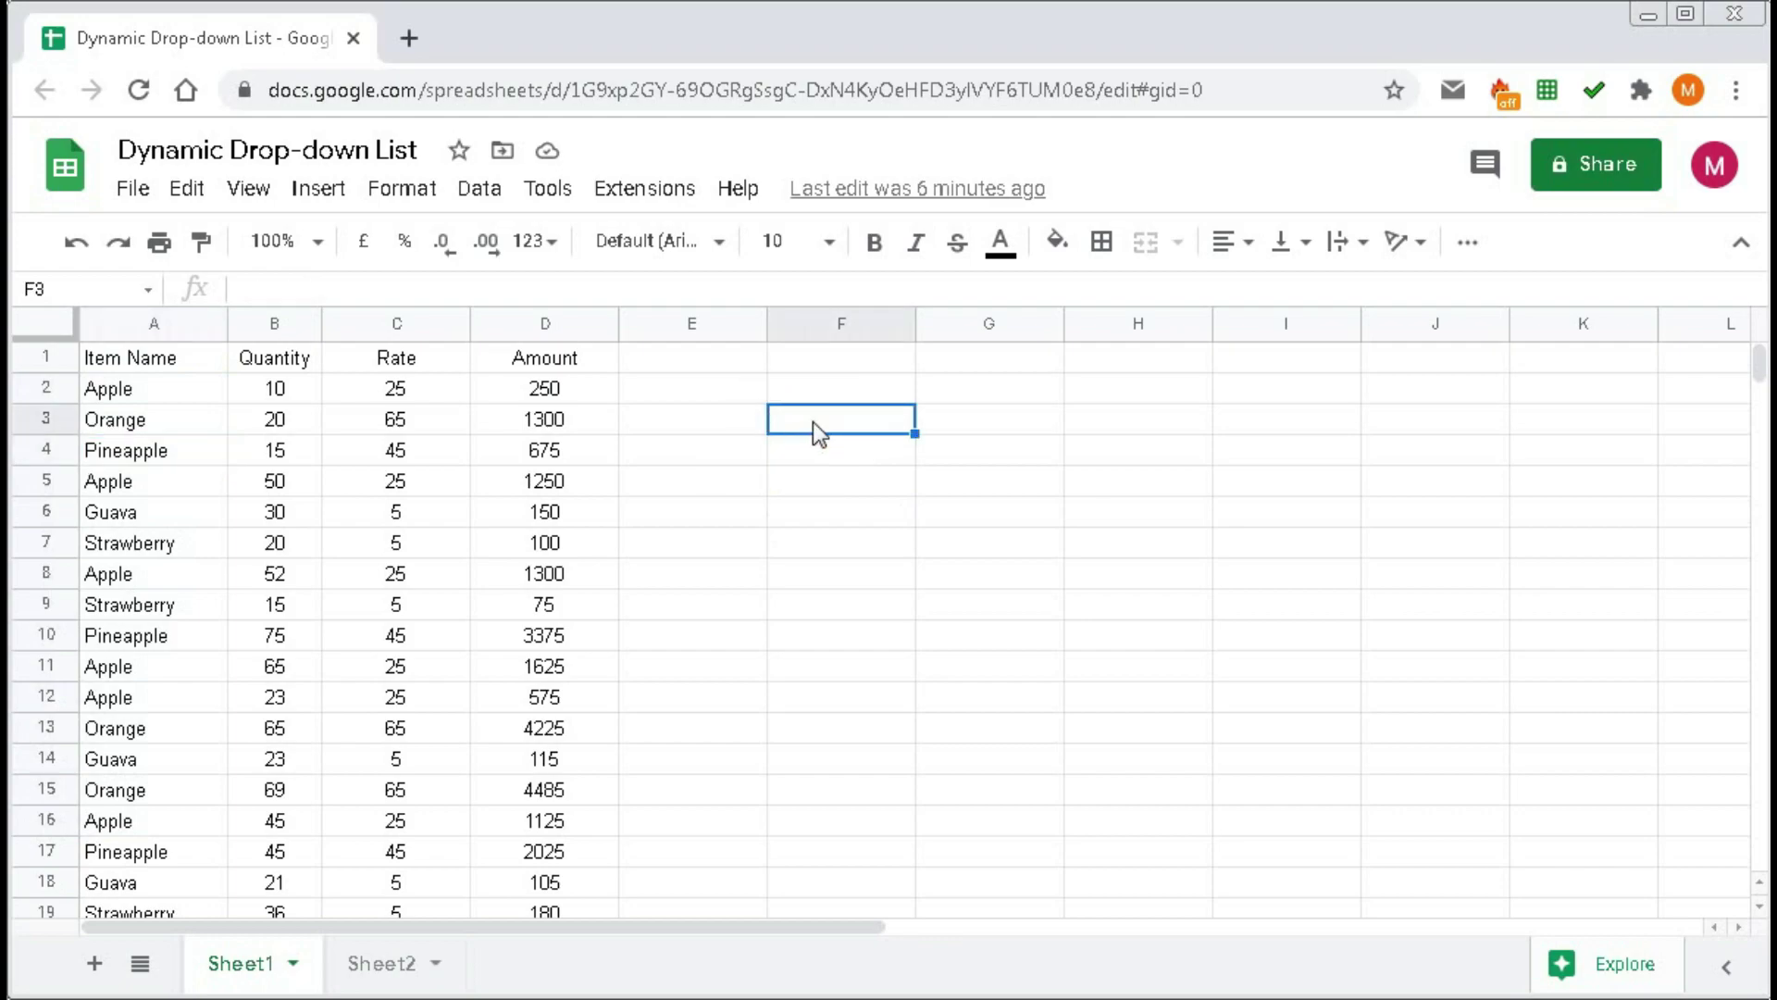
left_click(476, 192)
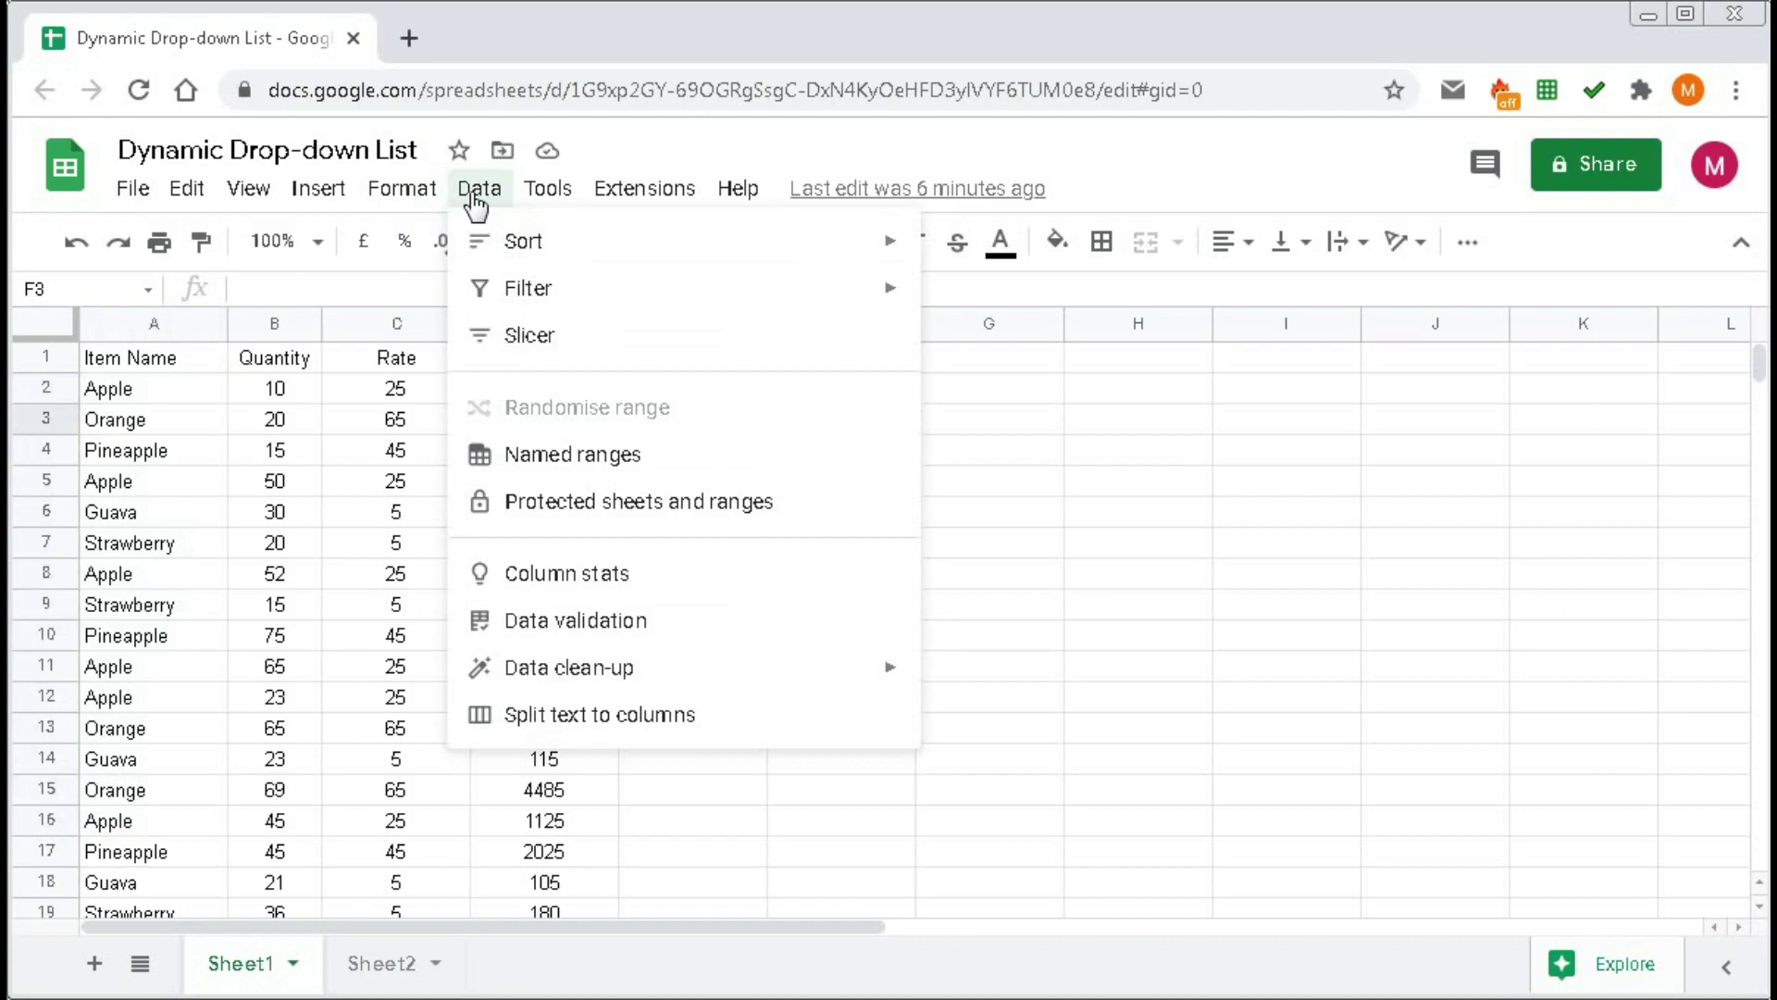
left_click(542, 633)
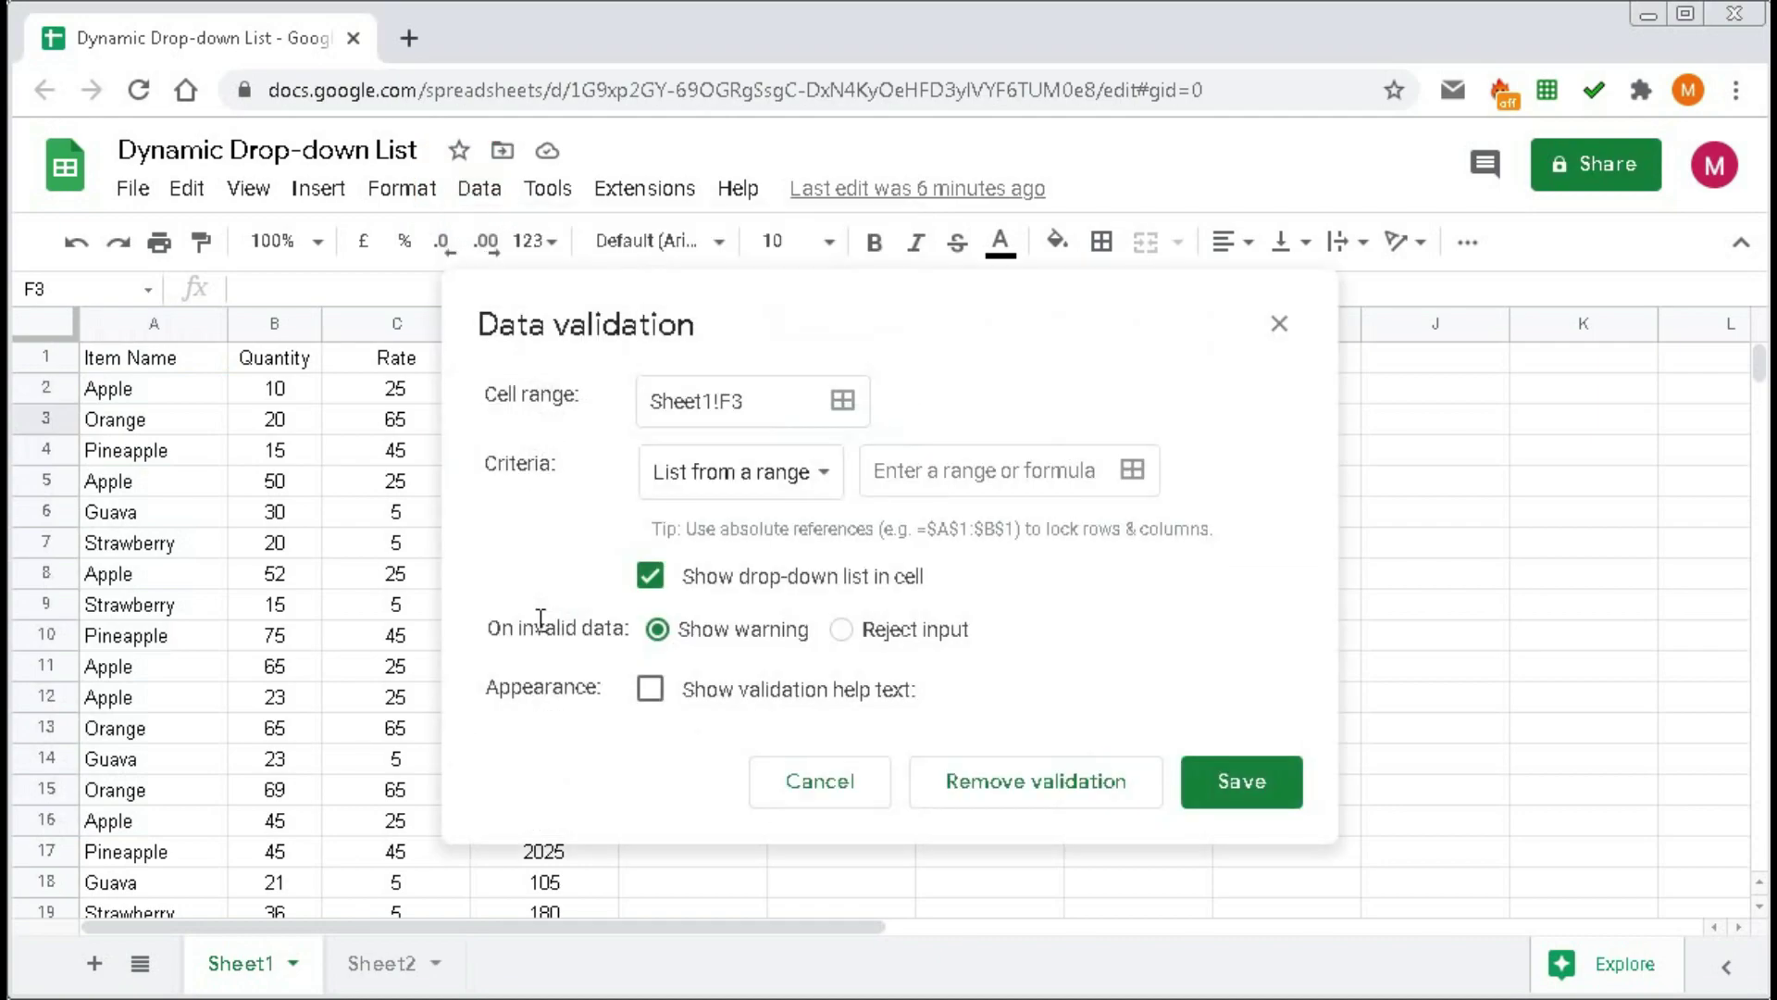
left_click_drag(694, 297, 797, 301)
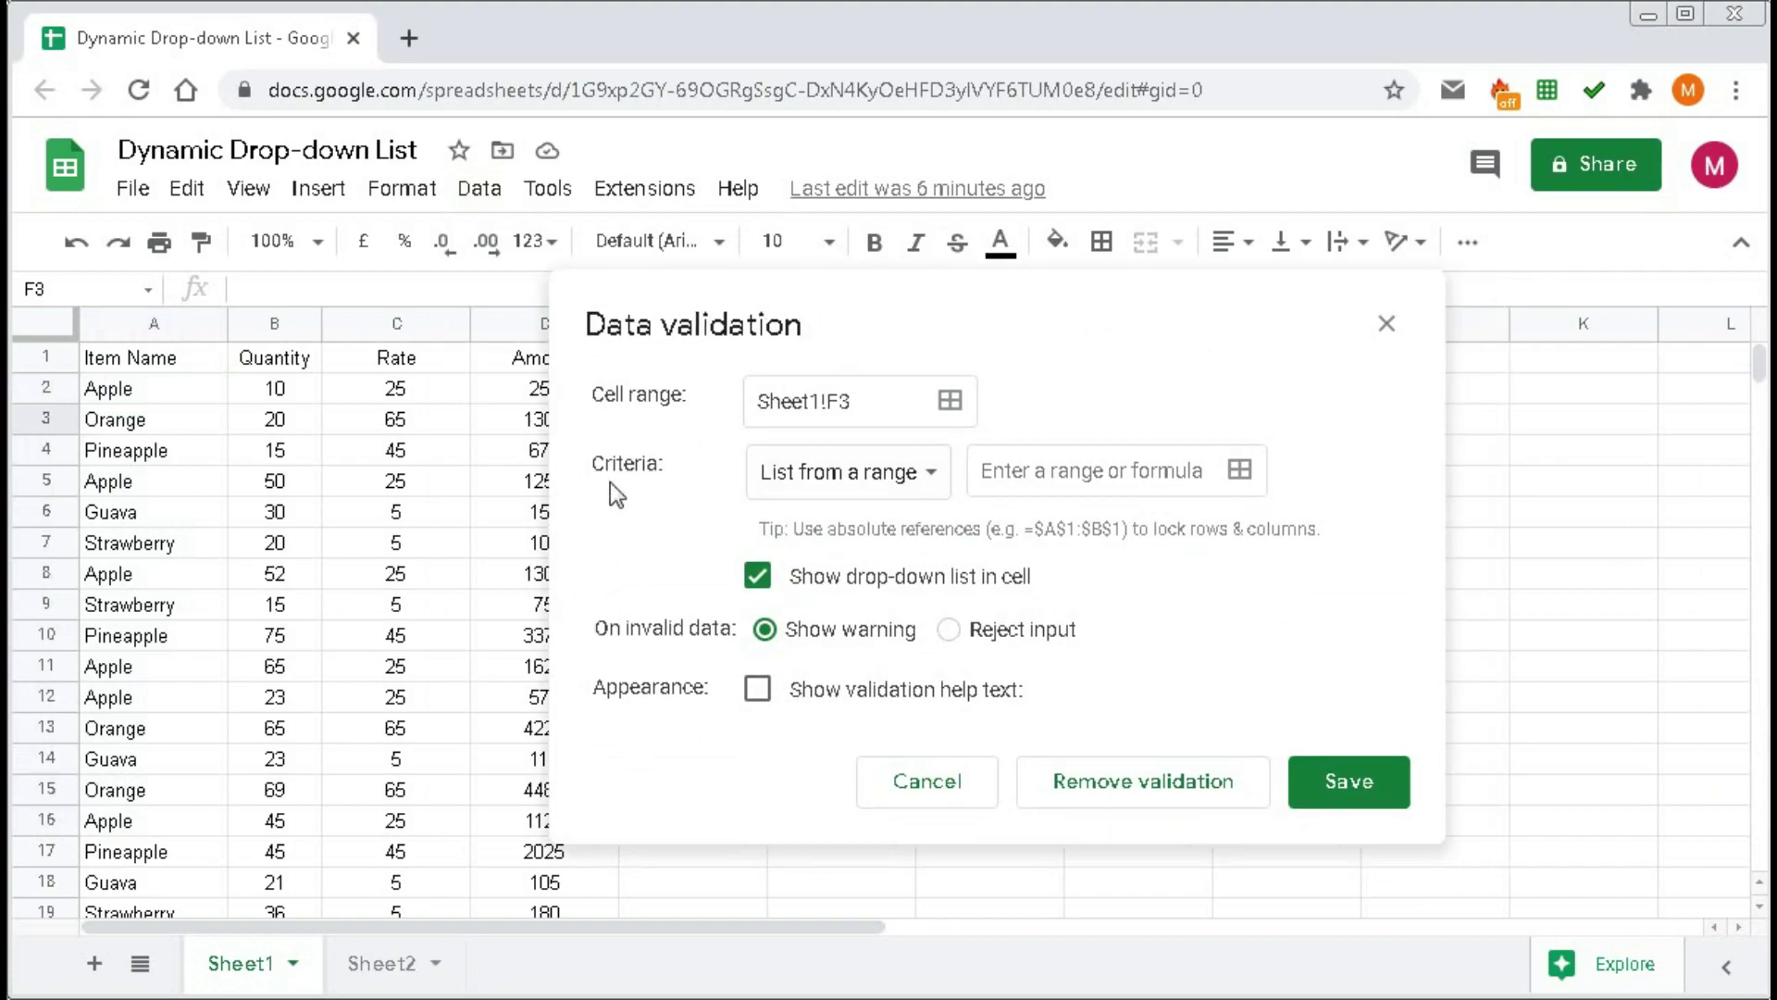
left_click(916, 474)
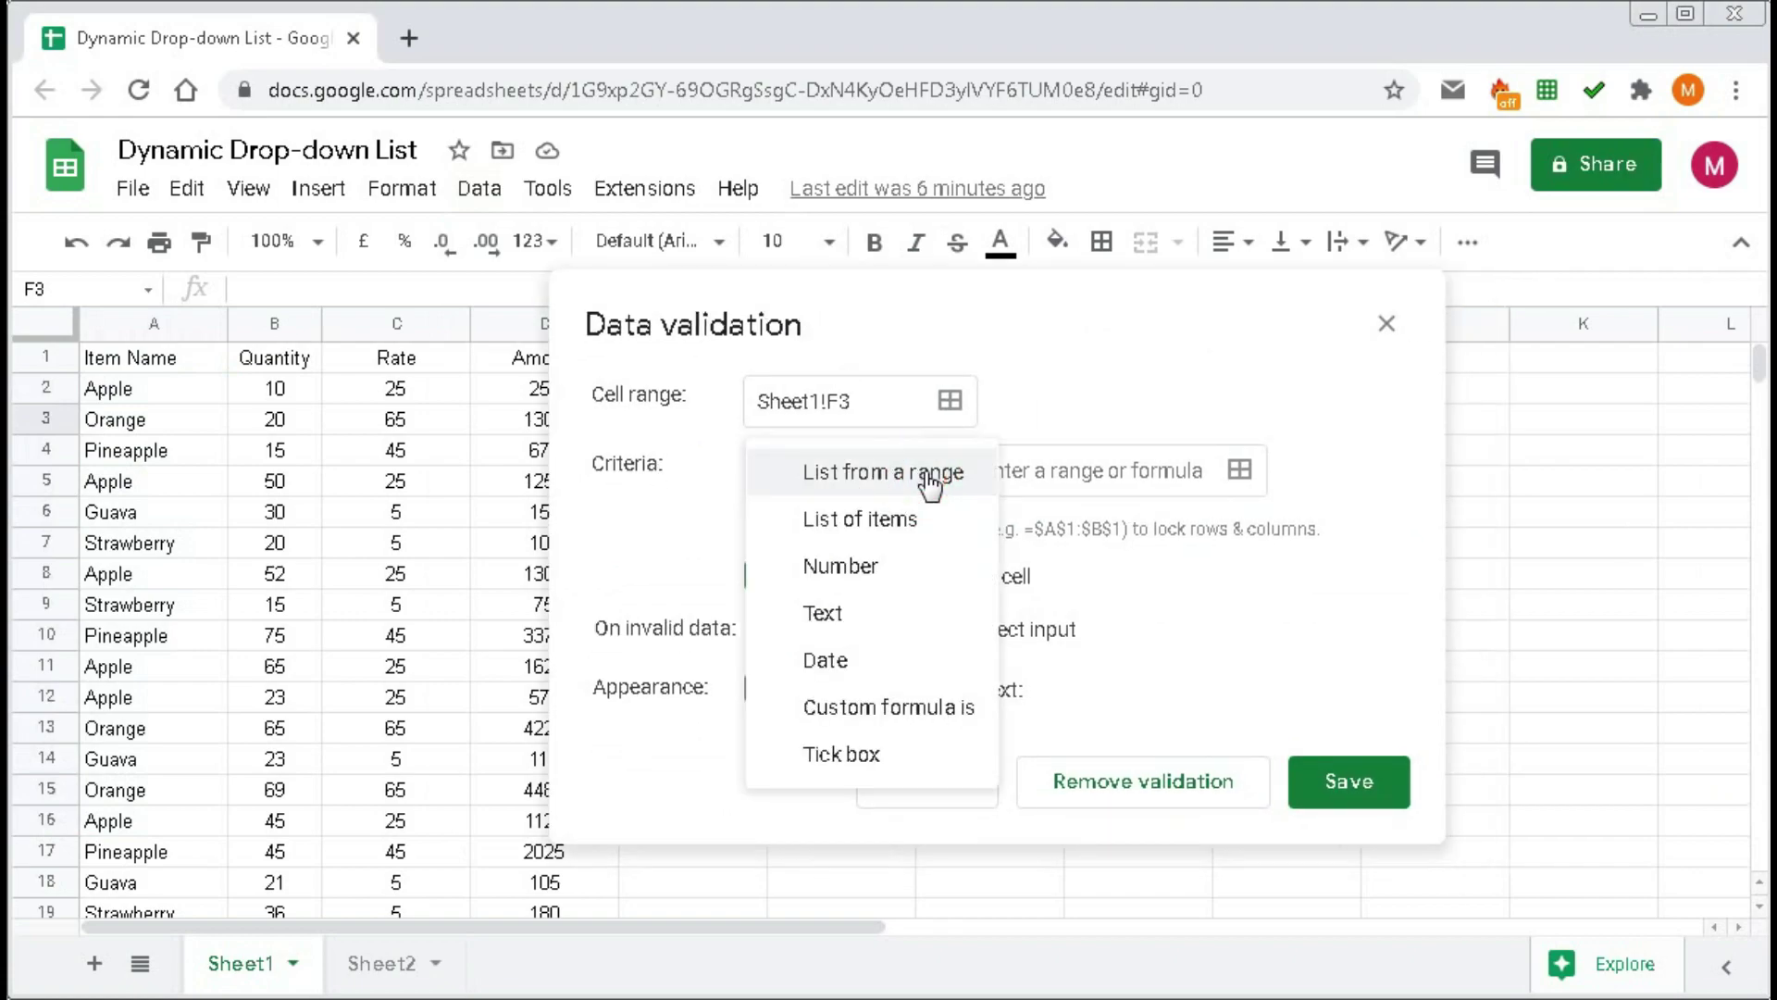
left_click(903, 477)
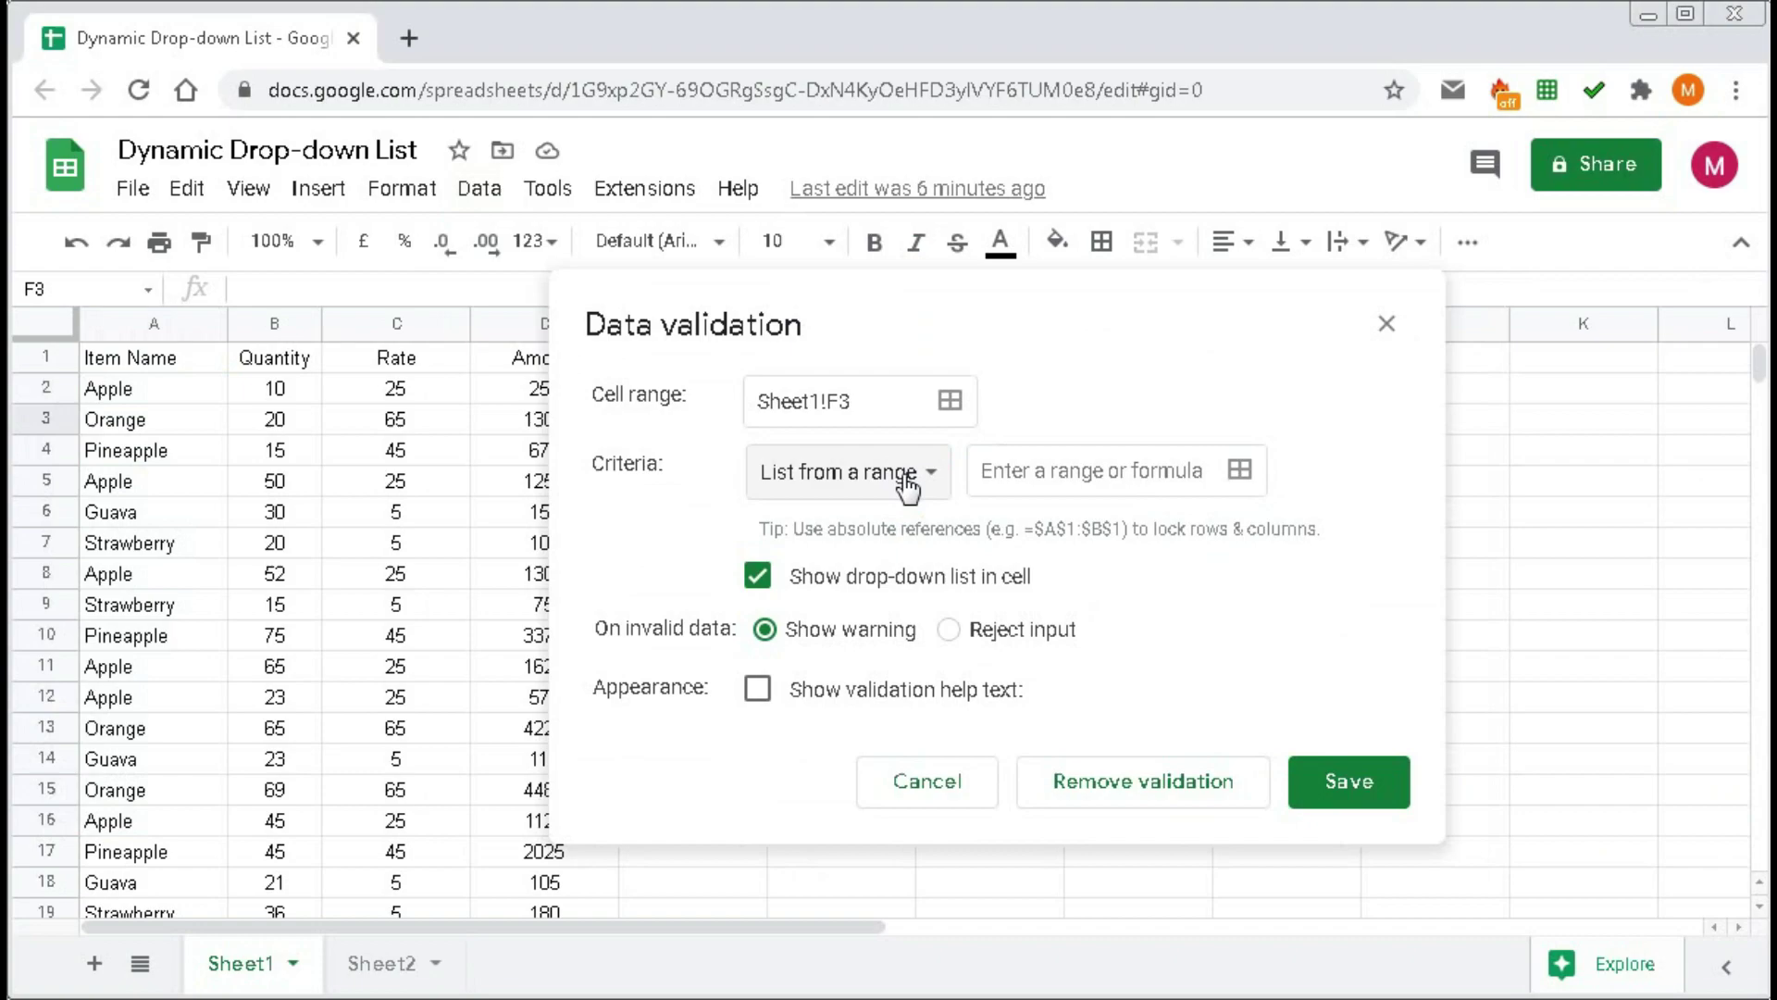
left_click(1011, 477)
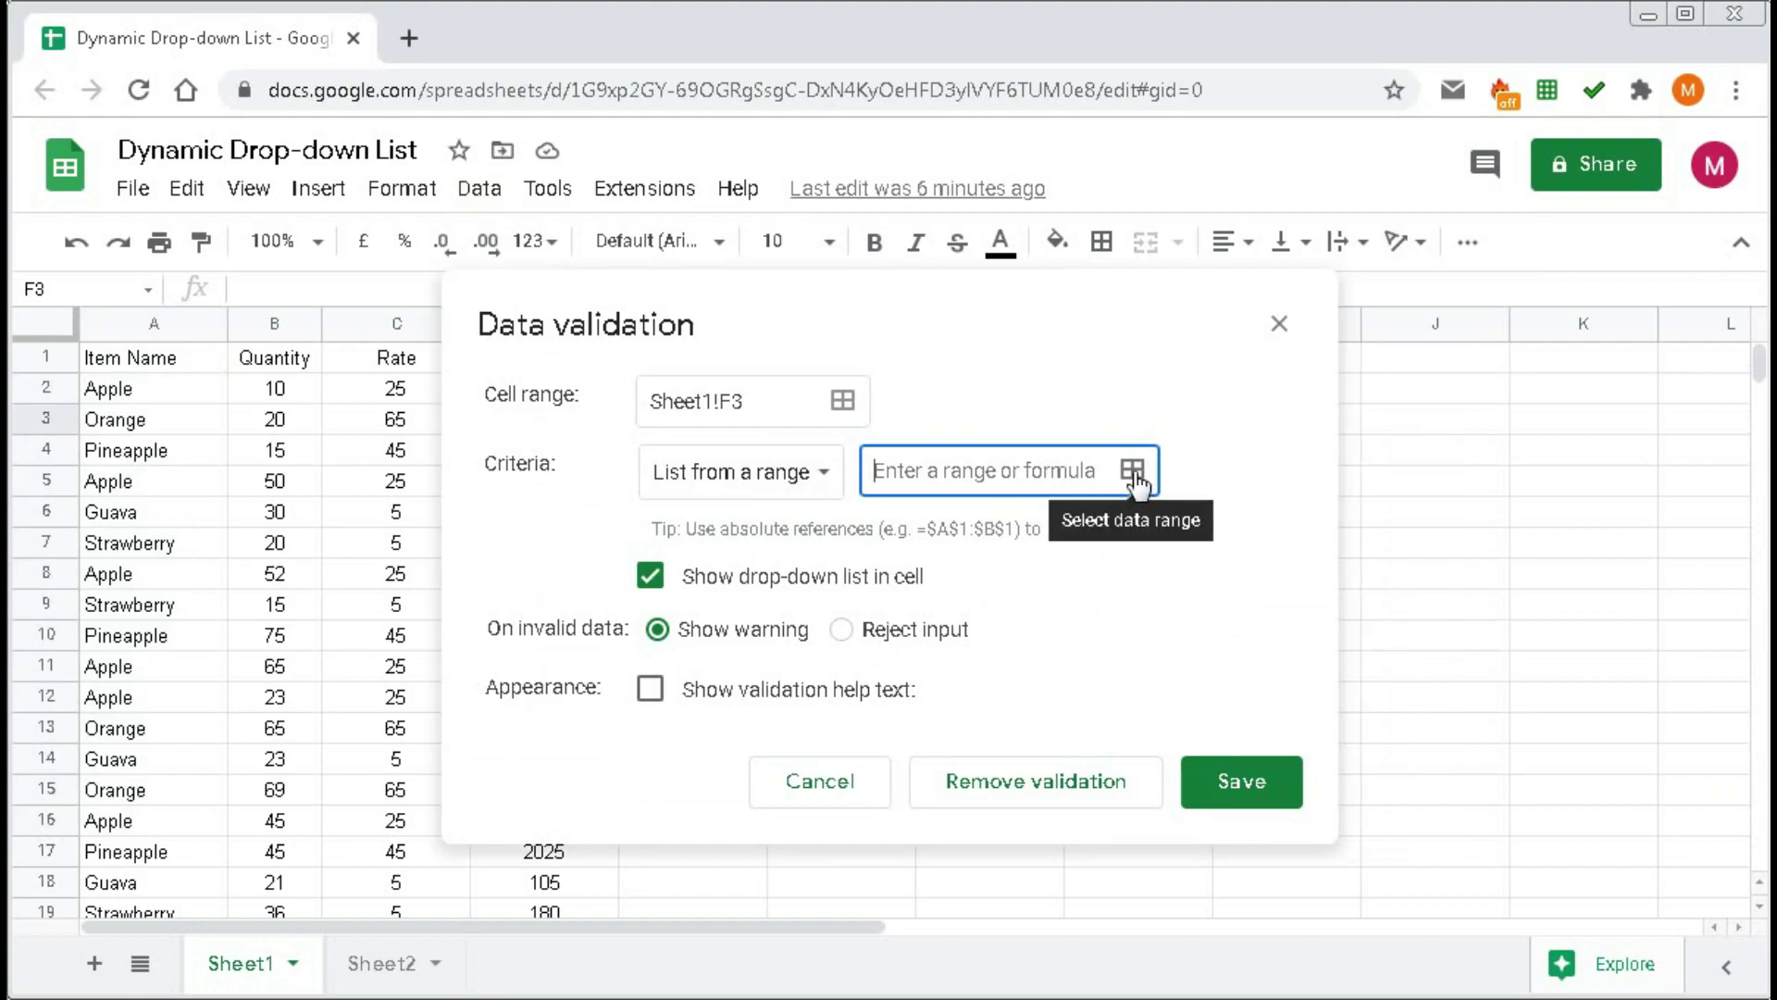
- Select A2:A27 in column A as F3's drop-down source range
left_click(1133, 470)
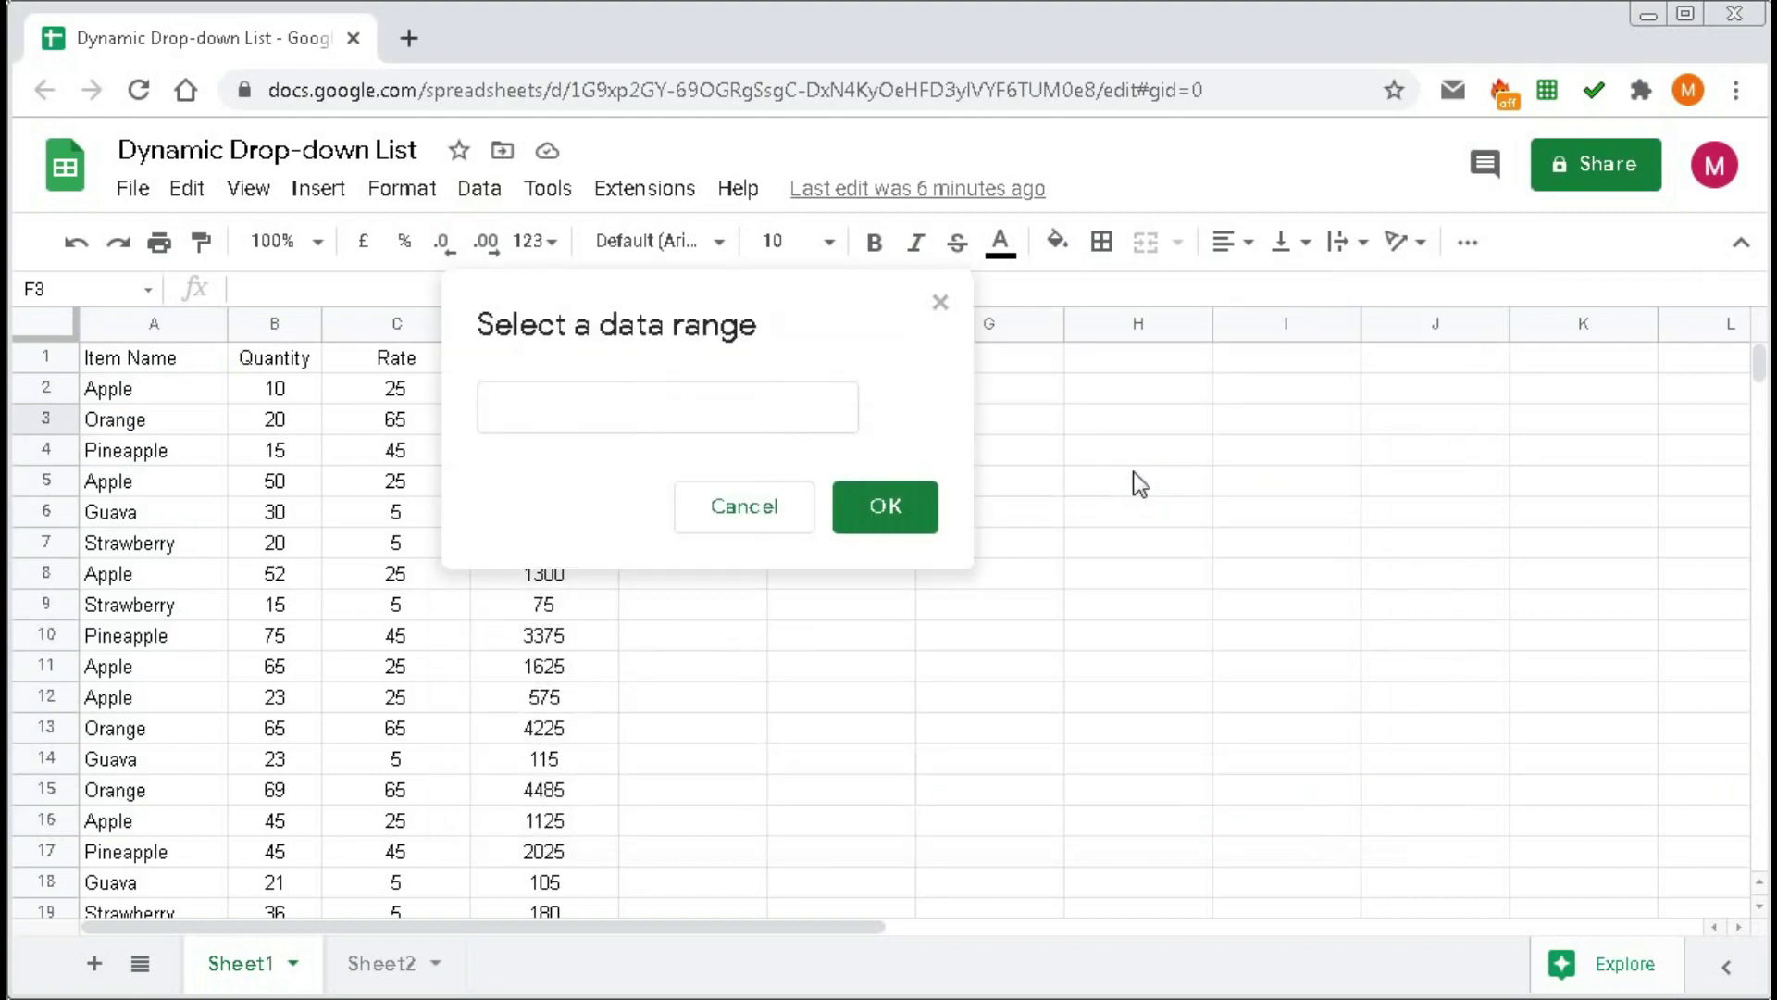
left_click(615, 413)
left_click_drag(130, 389, 152, 765)
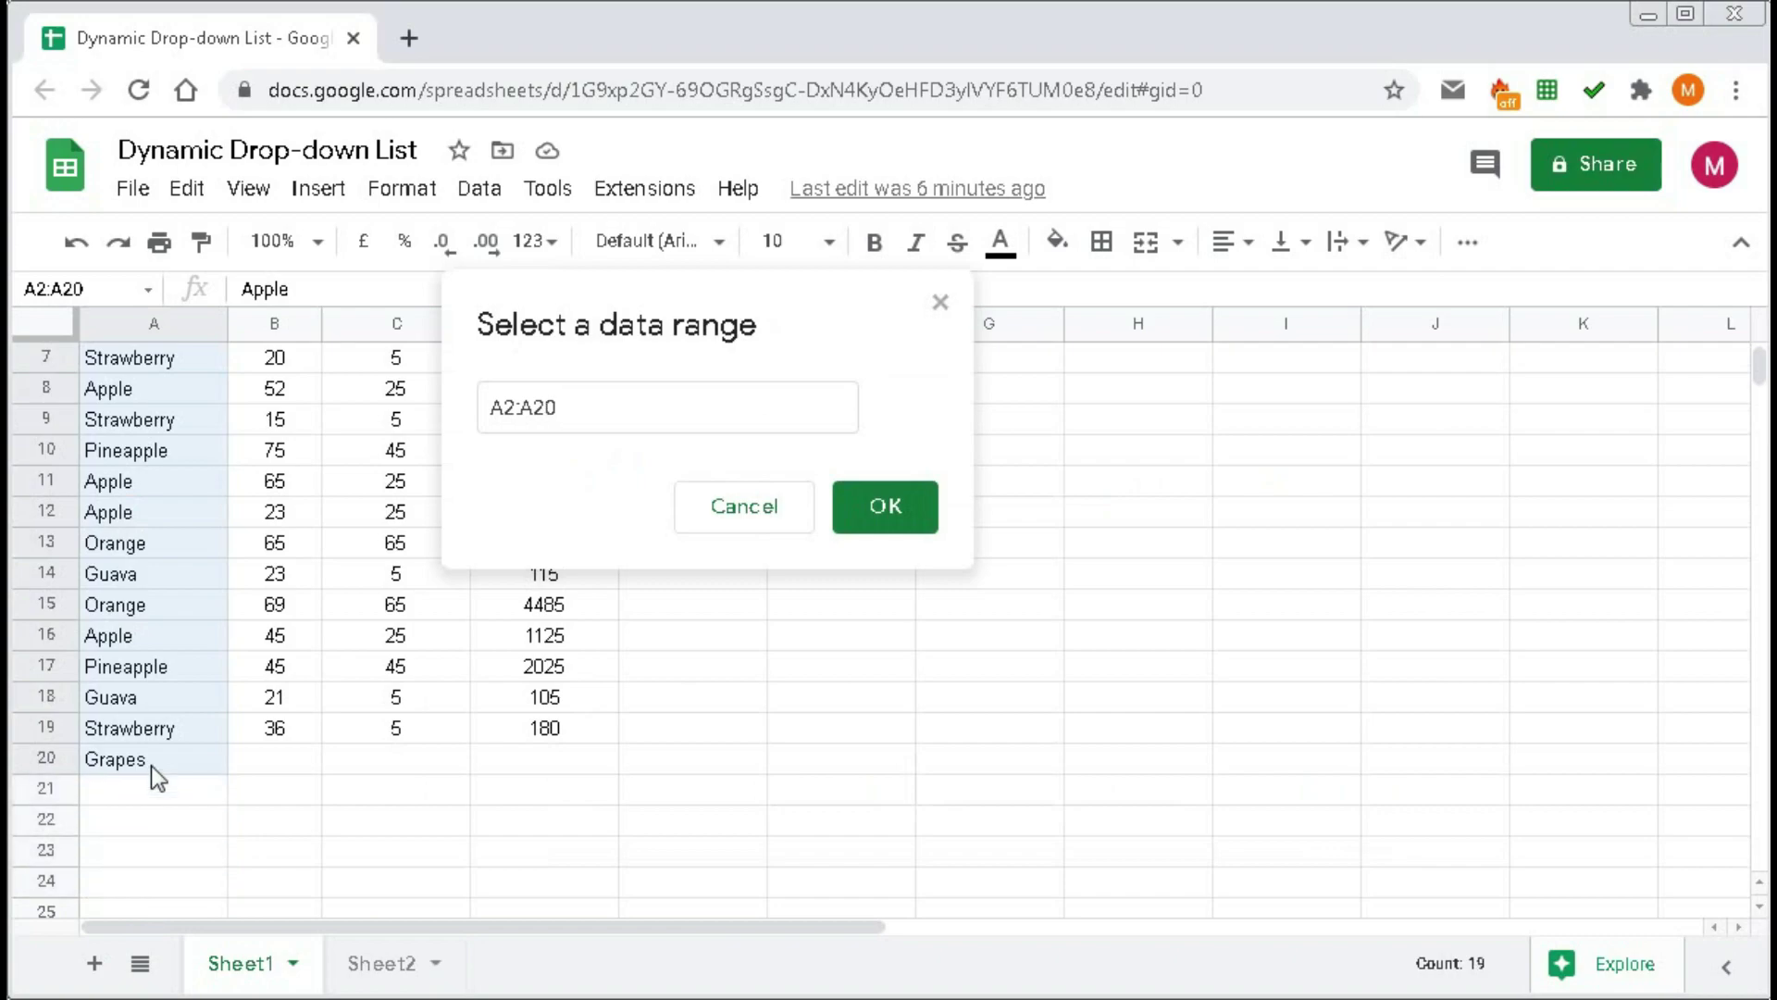
left_click_drag(152, 765, 137, 885)
left_click(866, 513)
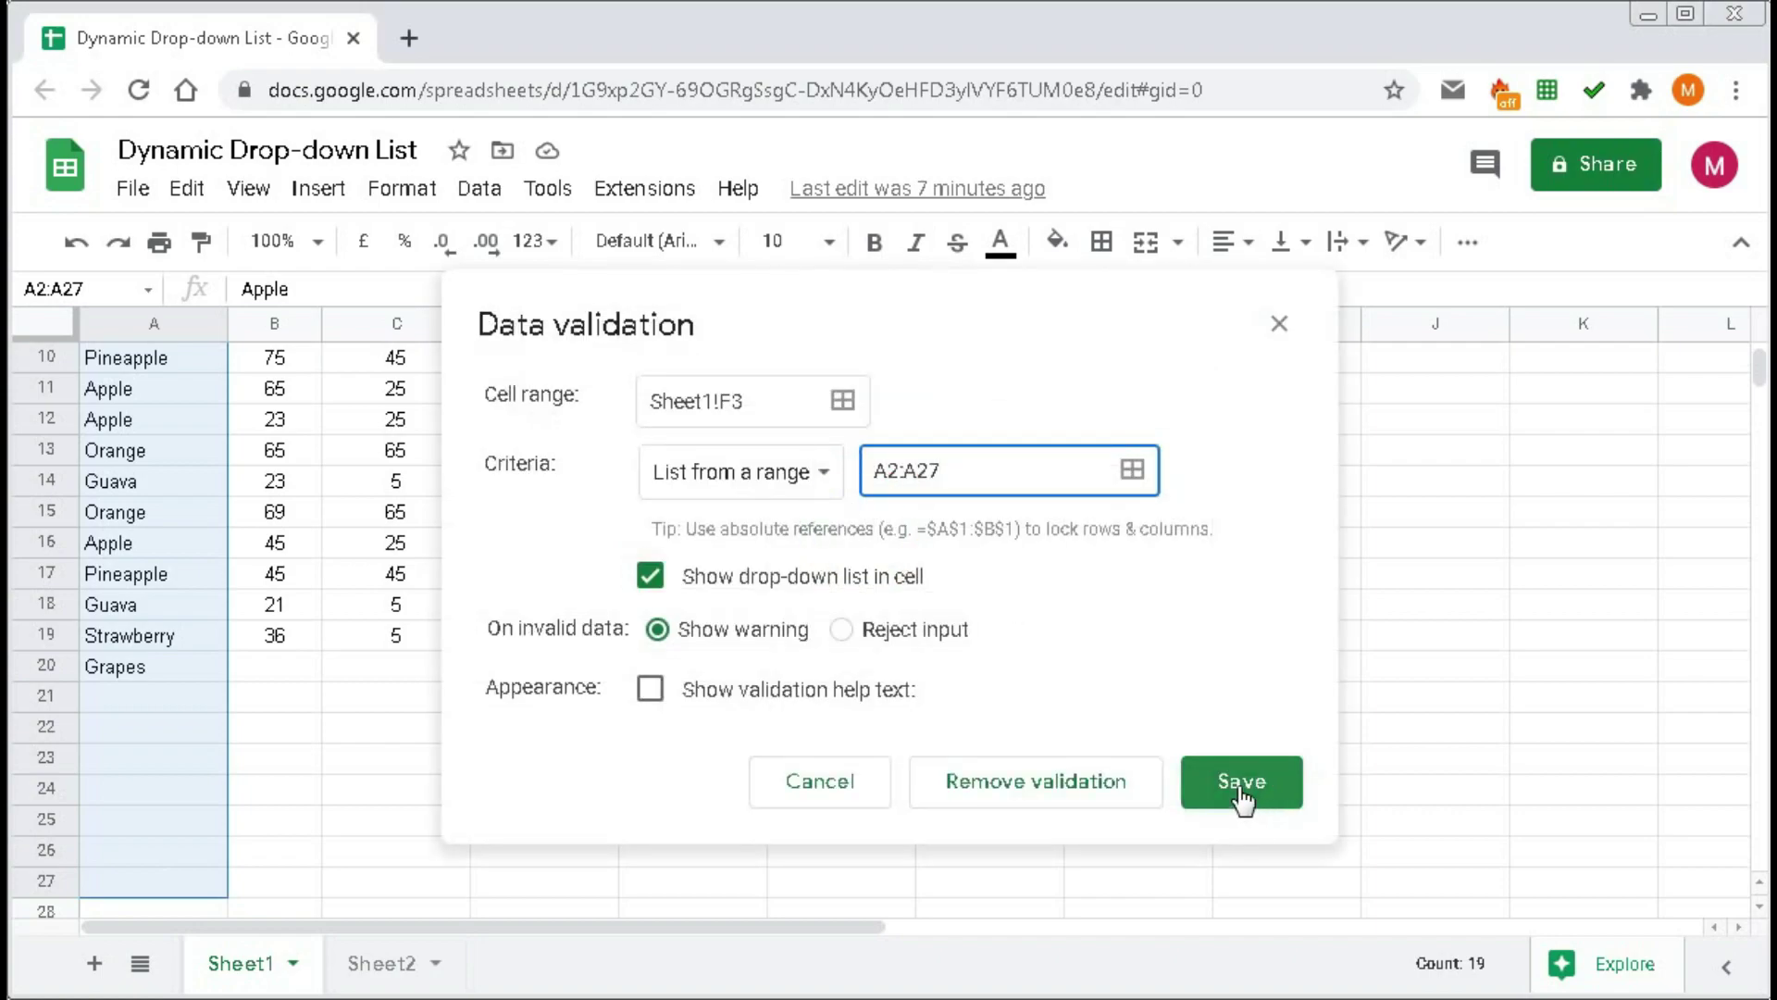
- Save the validation rule and view the items in F3's new drop-down
left_click(1240, 782)
scroll(890, 717, "up", 3)
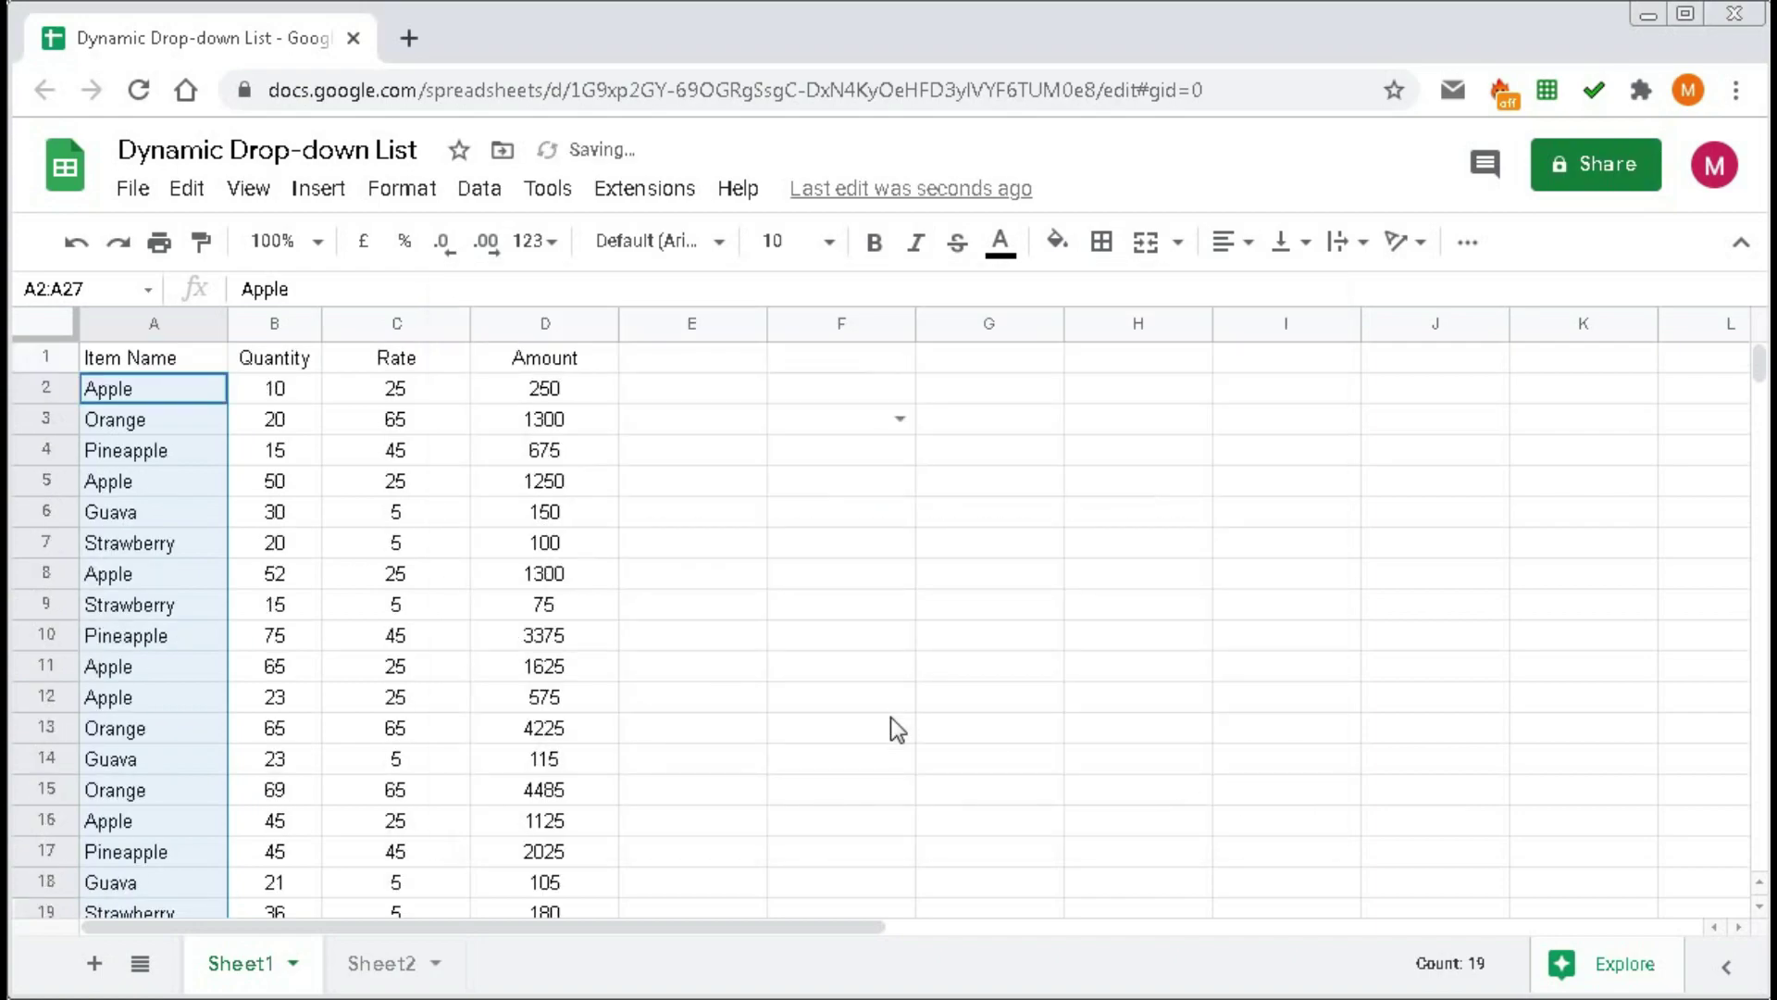
left_click(900, 418)
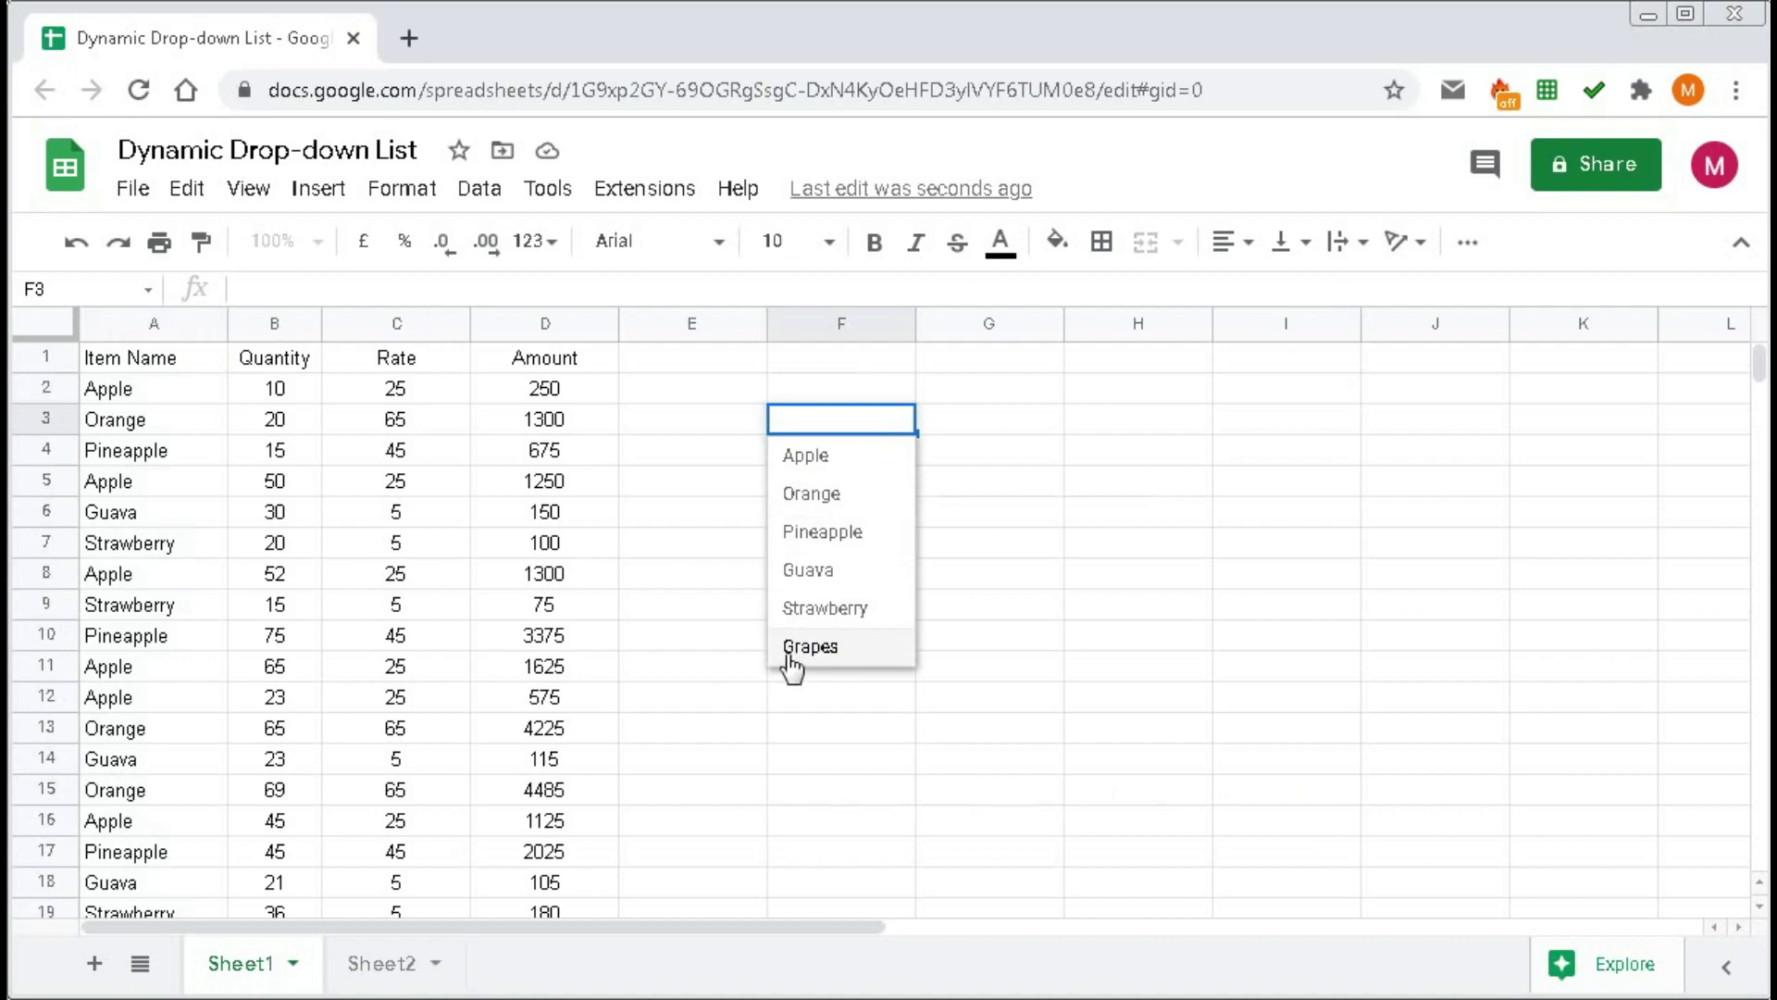
scroll(483, 666, "down", 2)
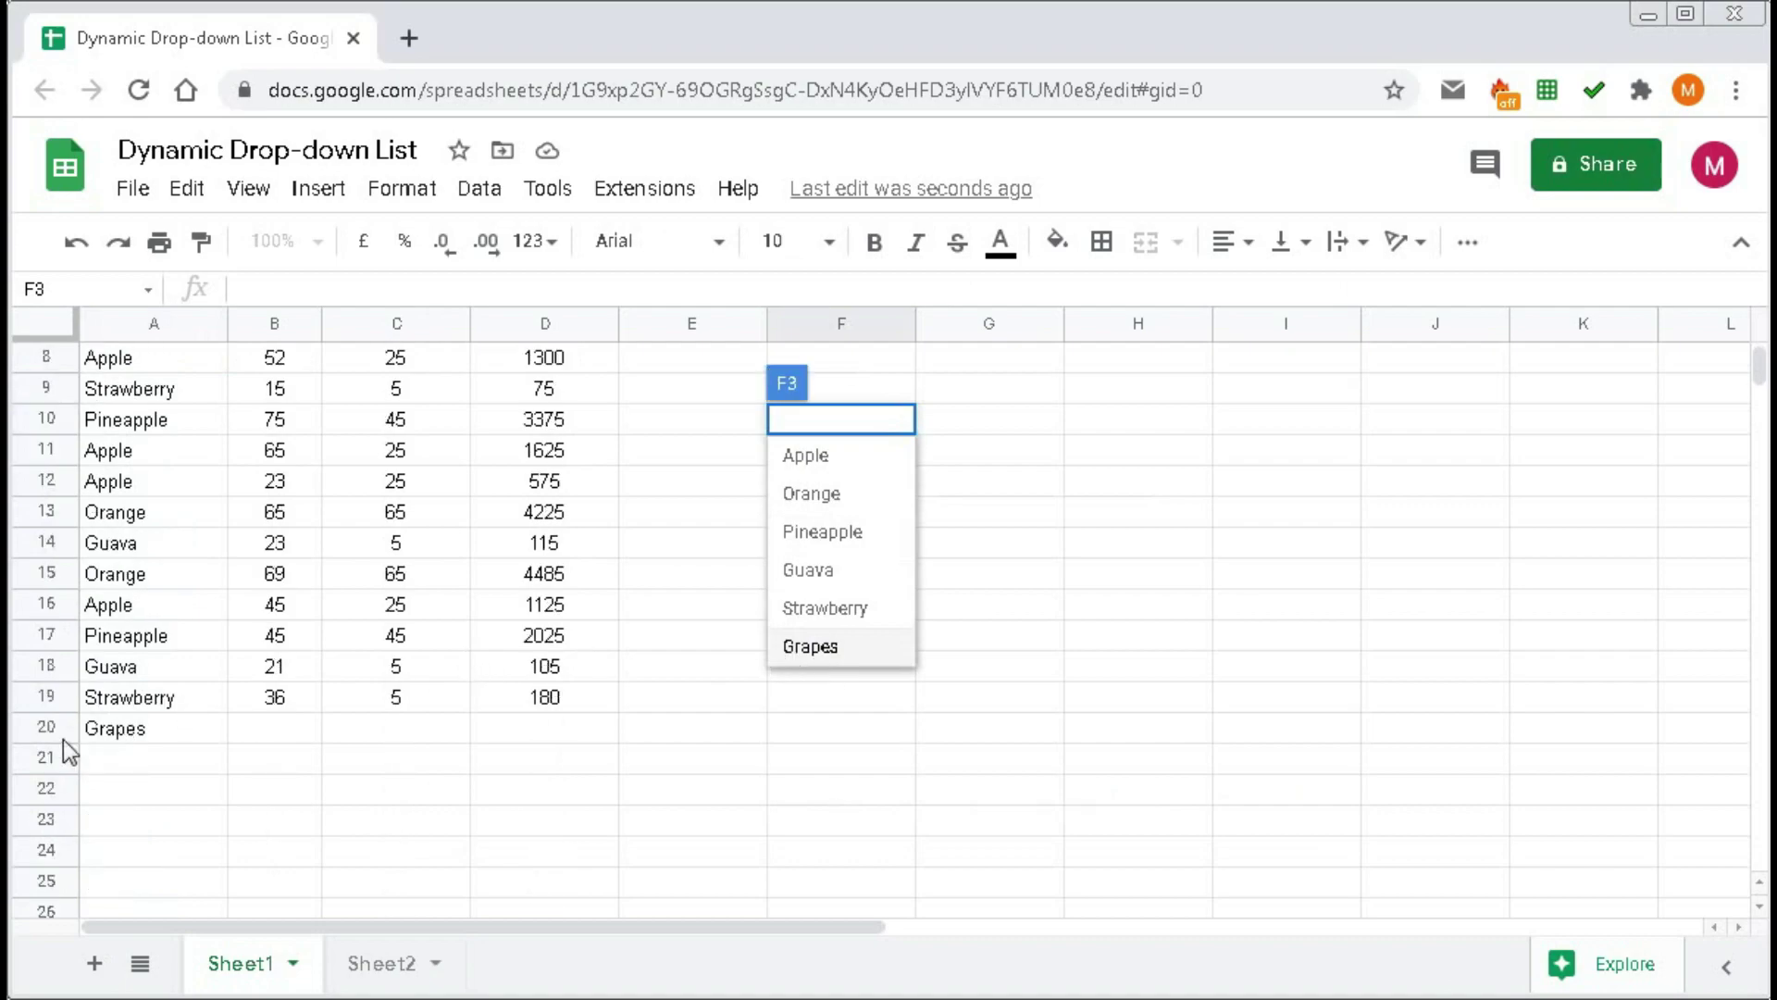
- Enter test items A, B and C in A21:A23
left_click(140, 761)
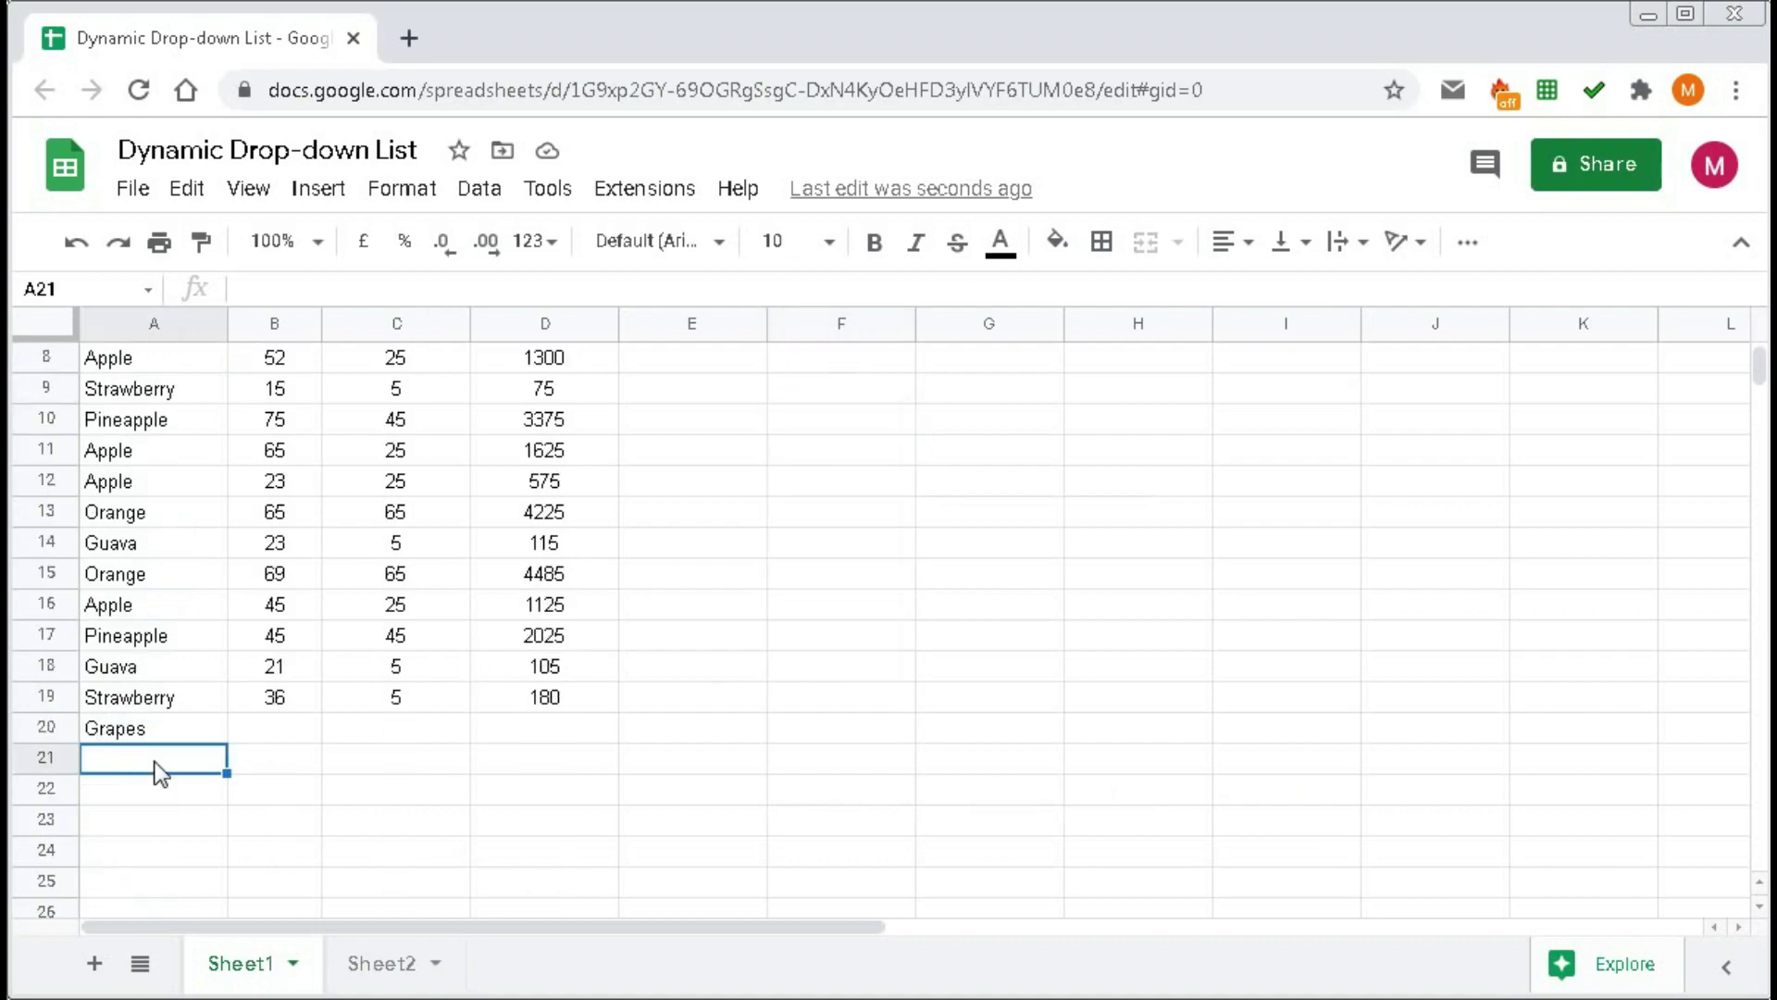
type("A")
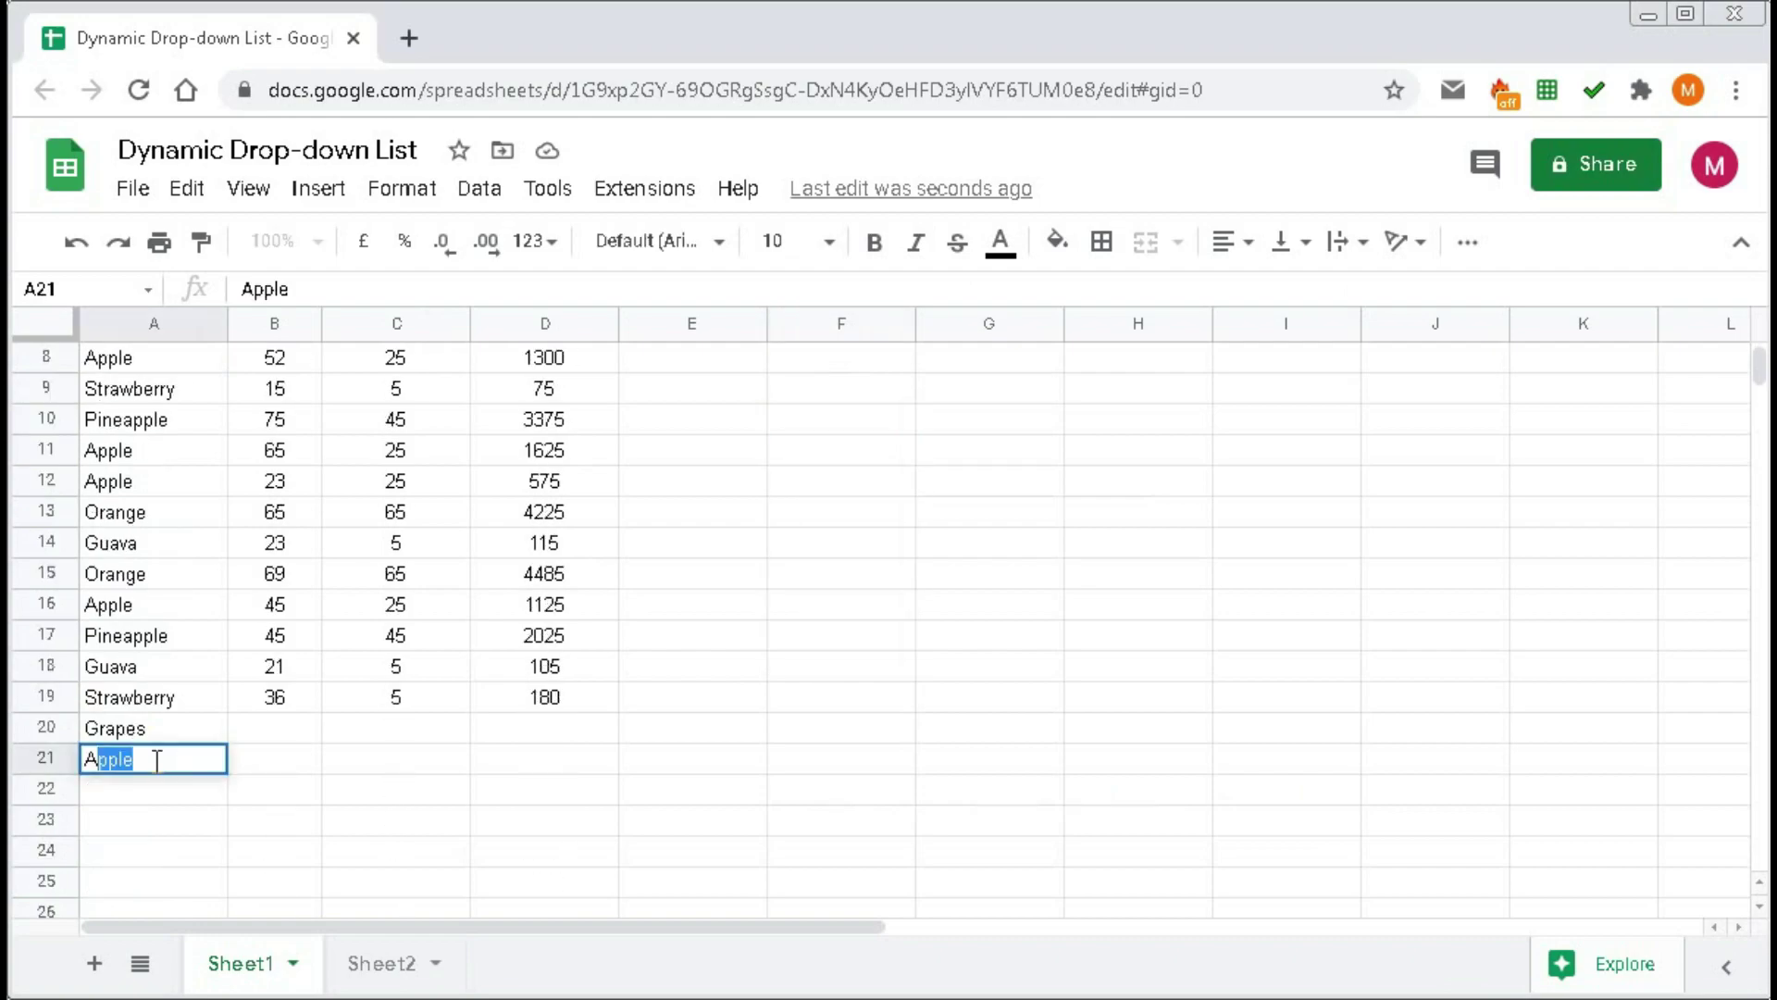
key("Delete")
key("Return")
type("B")
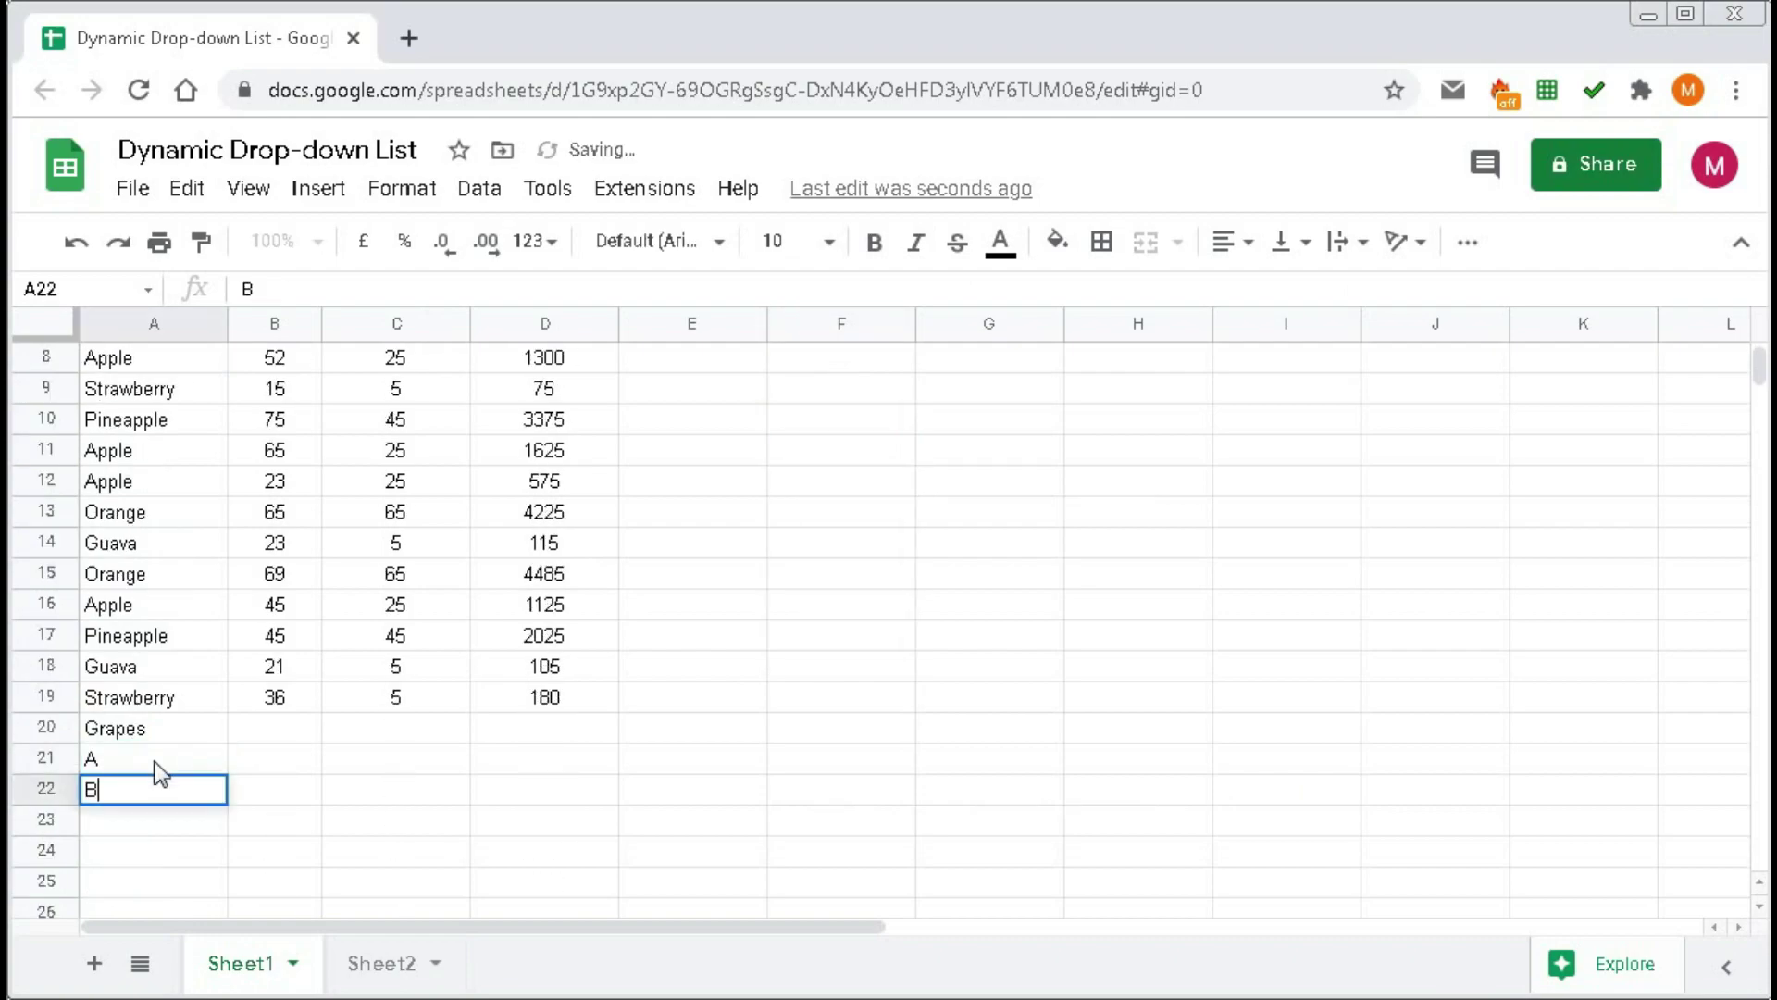
key("Return")
type("C")
key("Return")
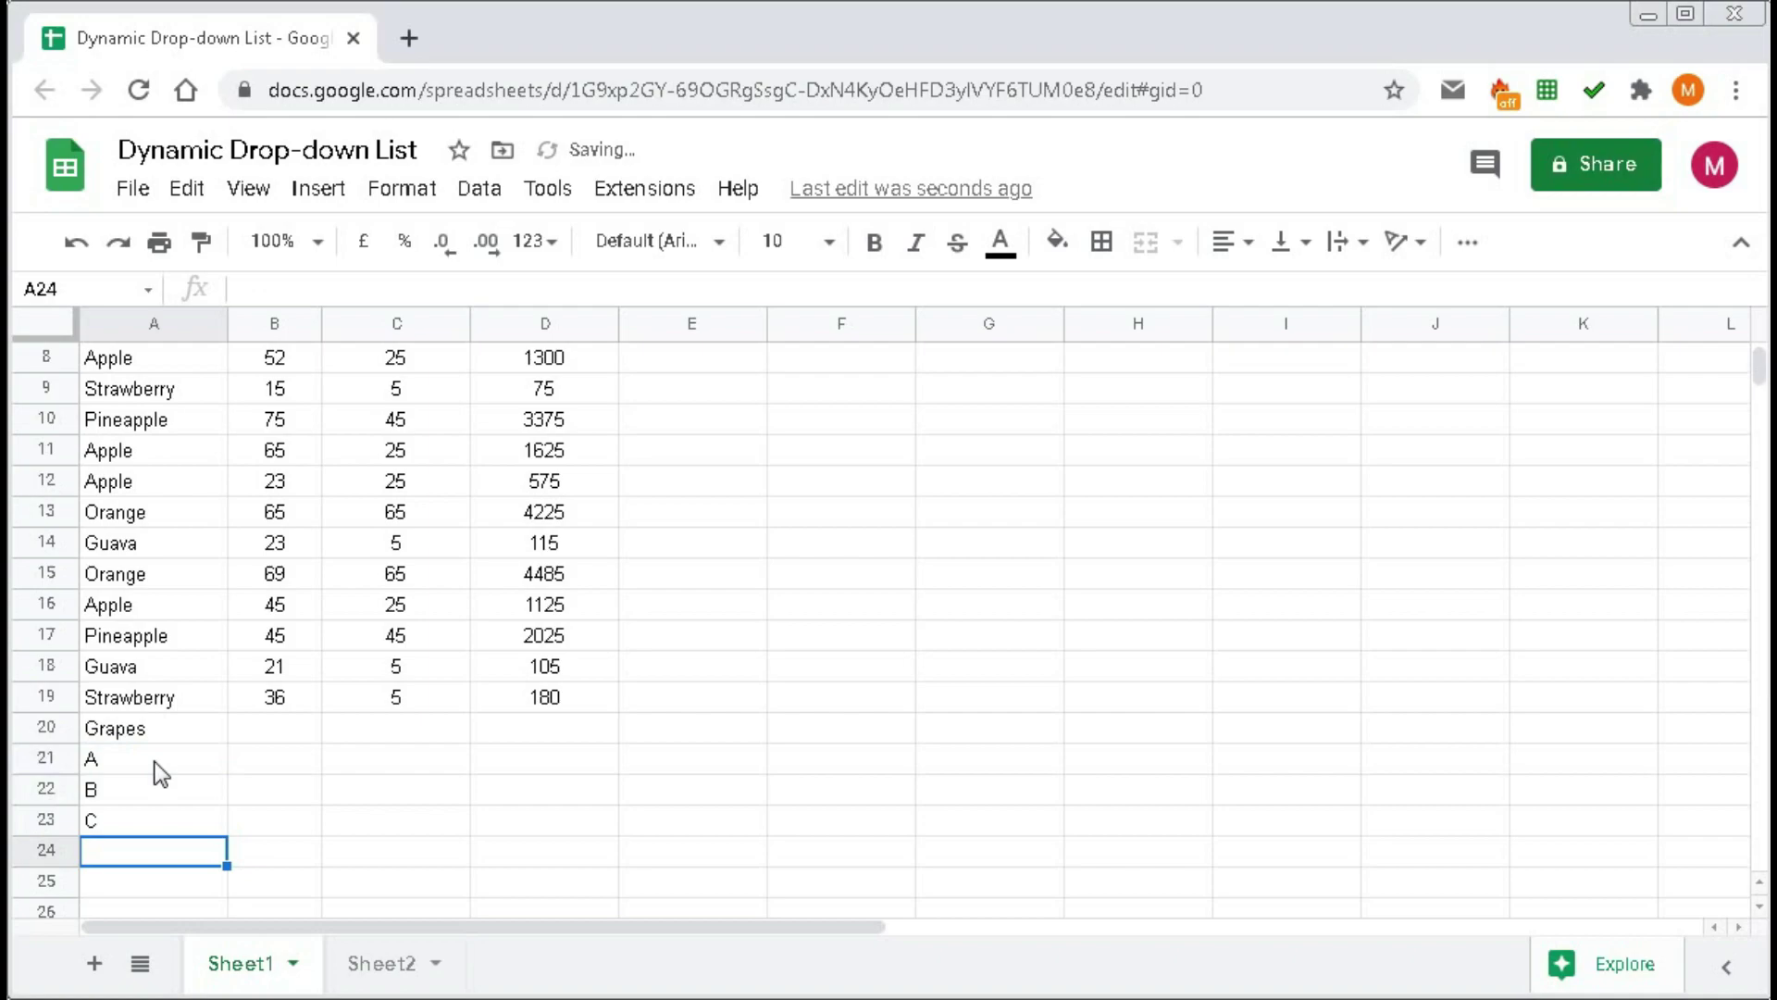
- Check that F3's drop-down now lists the new A, B and C entries
scroll(166, 768, "up", 3)
left_click(902, 418)
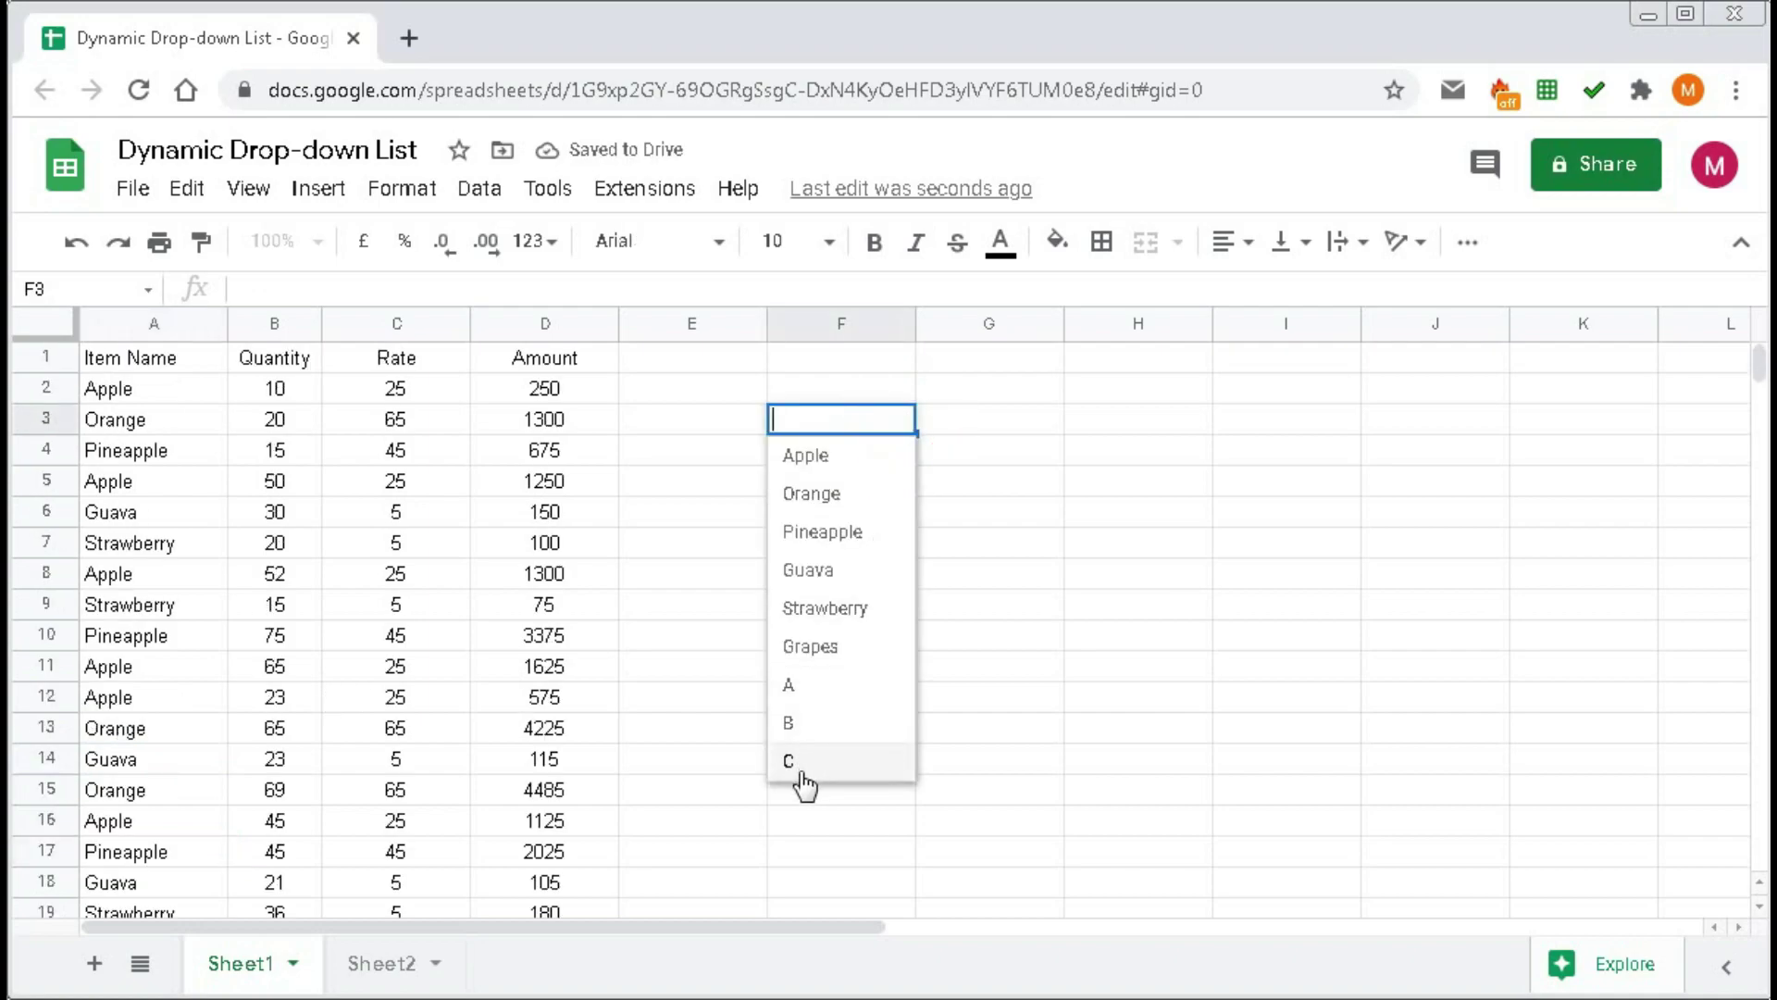
scroll(431, 703, "down", 4)
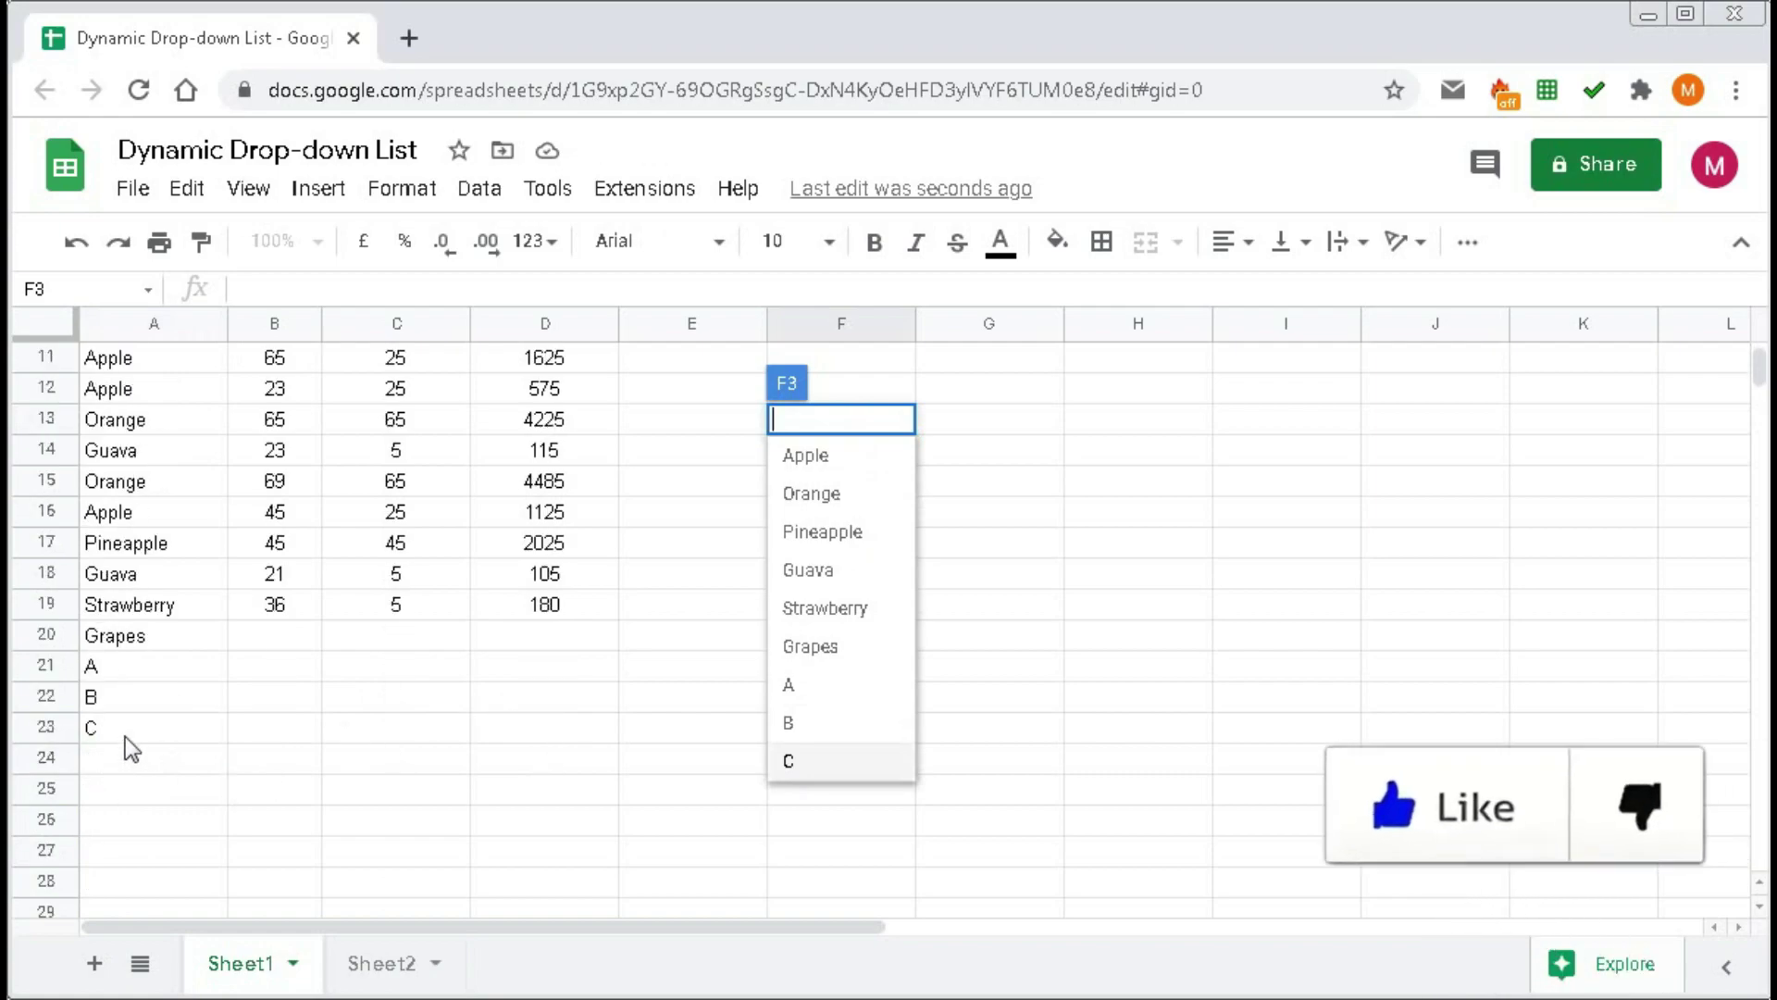
left_click(139, 757)
- Enter test items d, e, f, g, h and i in A24:A29
type("d")
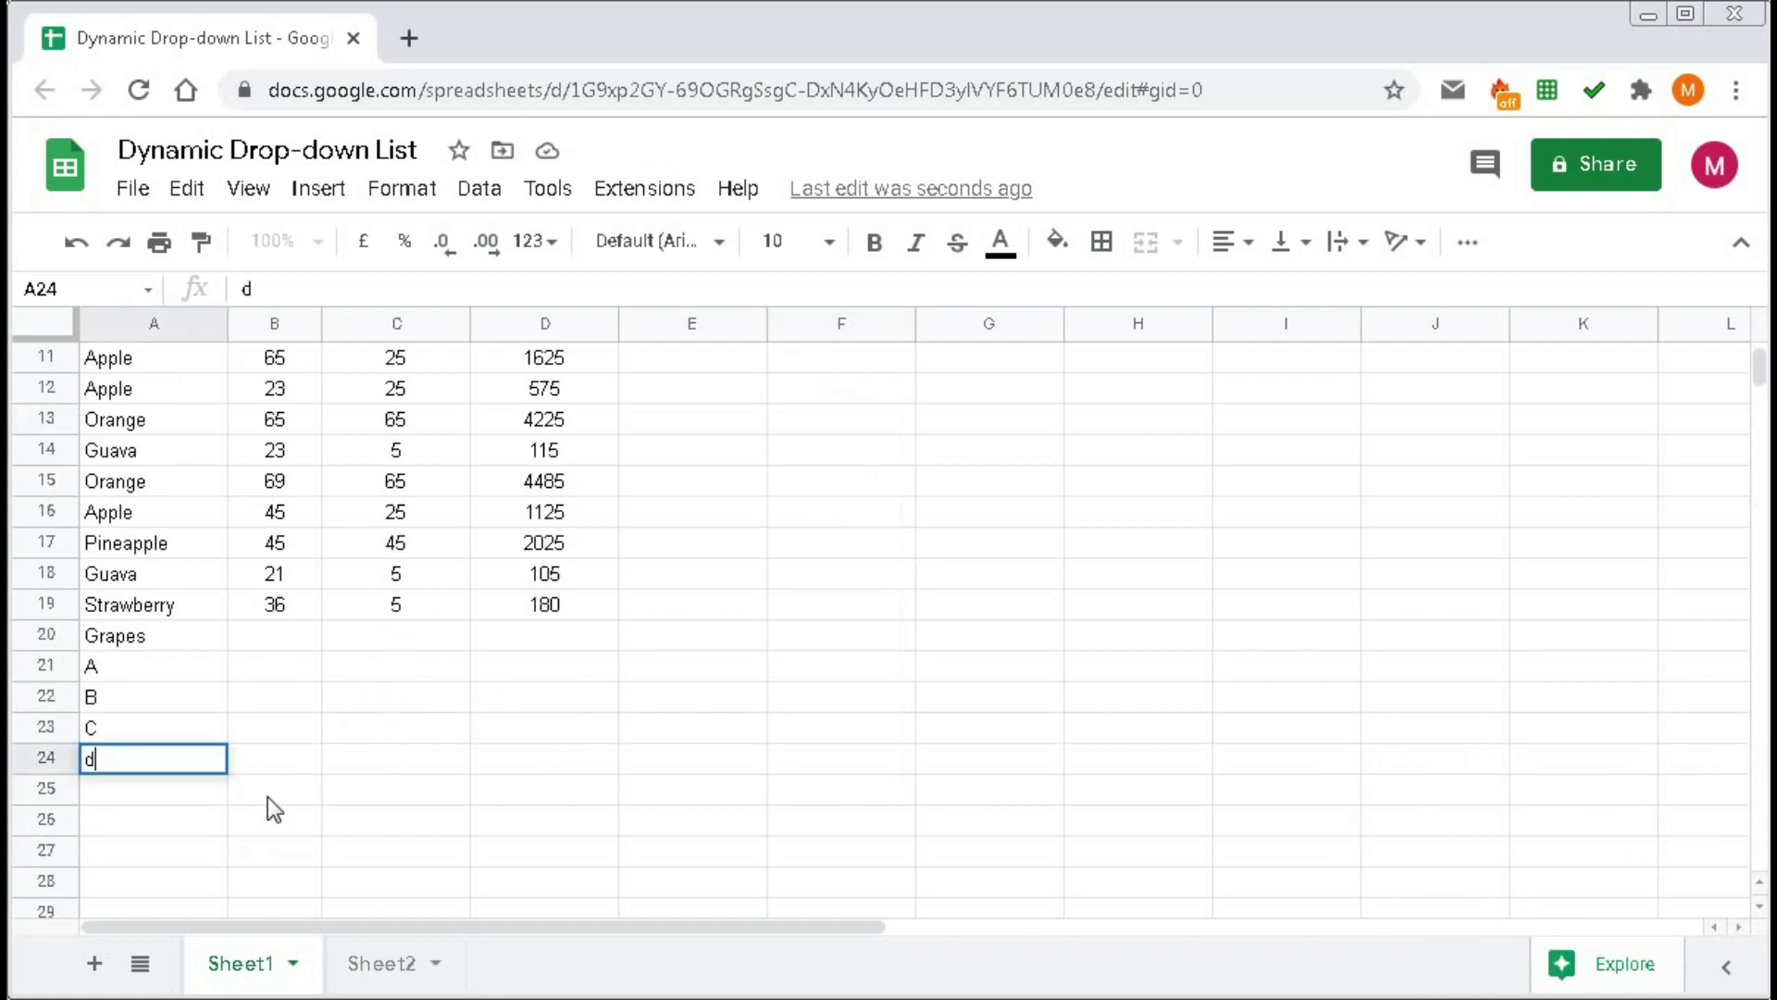
key("Return")
type("e")
key("Return")
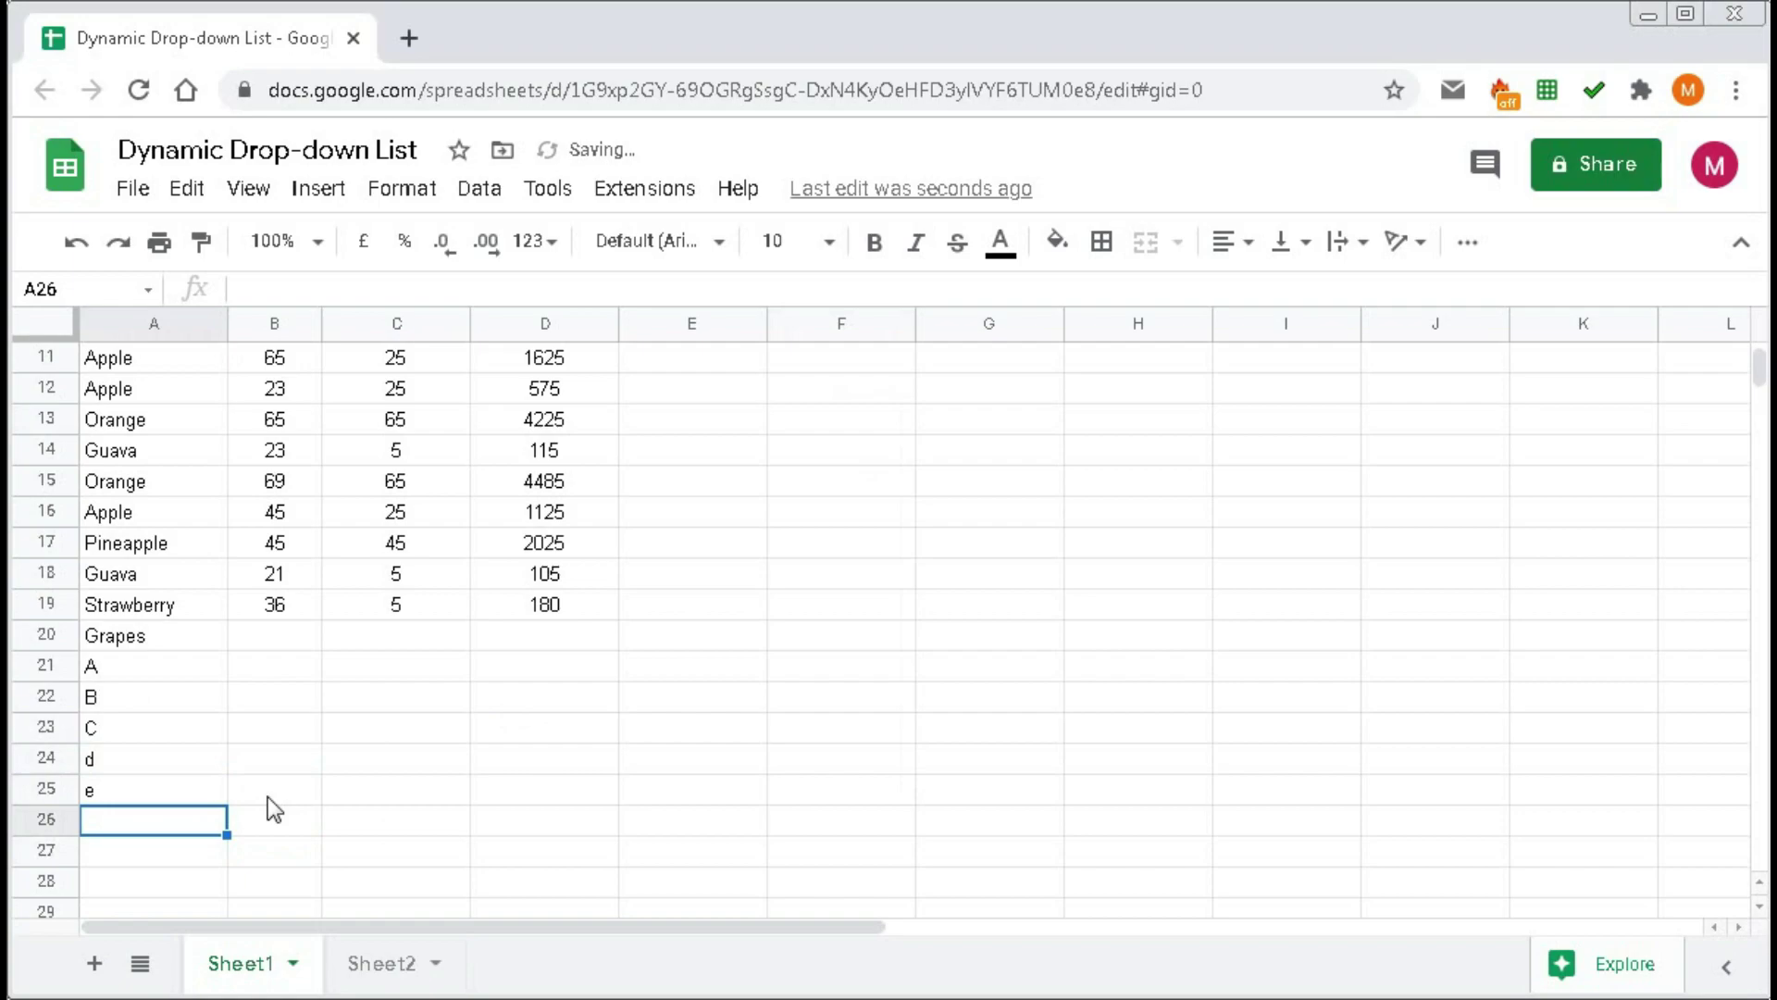
type("f")
key("Return")
type("g")
key("Return")
type("h")
key("Return")
type("i")
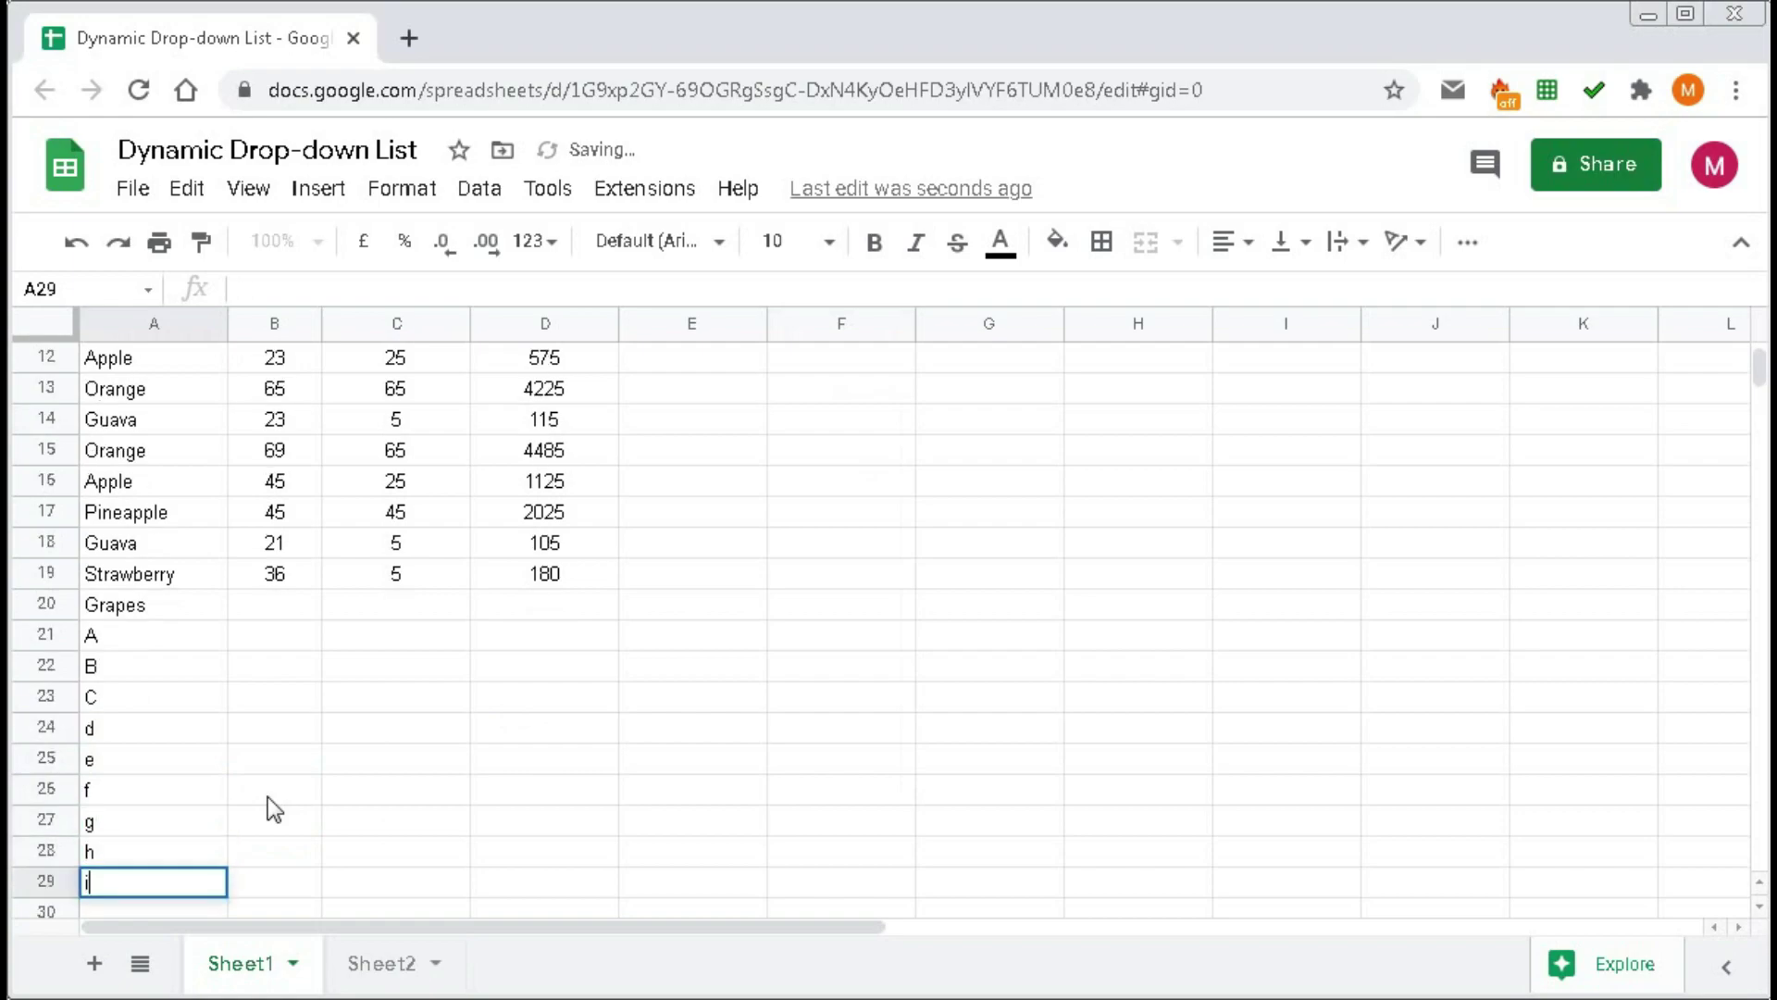
key("Return")
- Fix A29's autocompleted 'Item Name' text so it reads just I
left_click(159, 845)
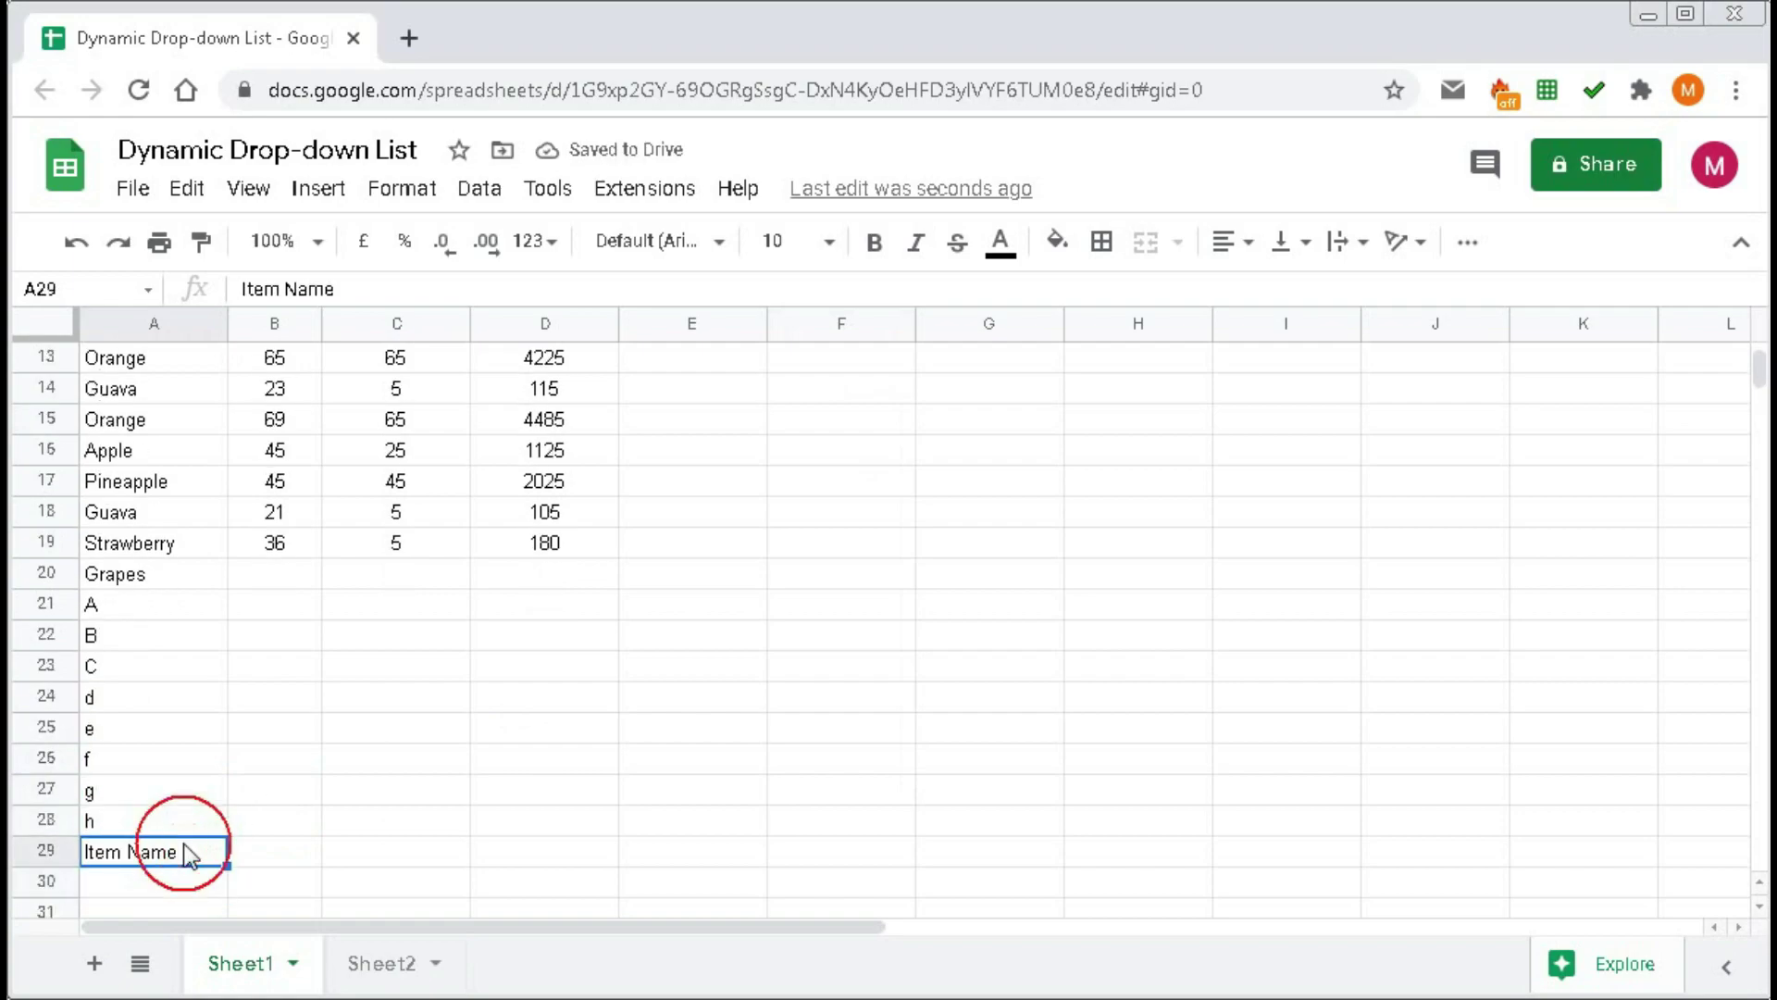
double_click(182, 849)
left_click_drag(182, 848, 89, 849)
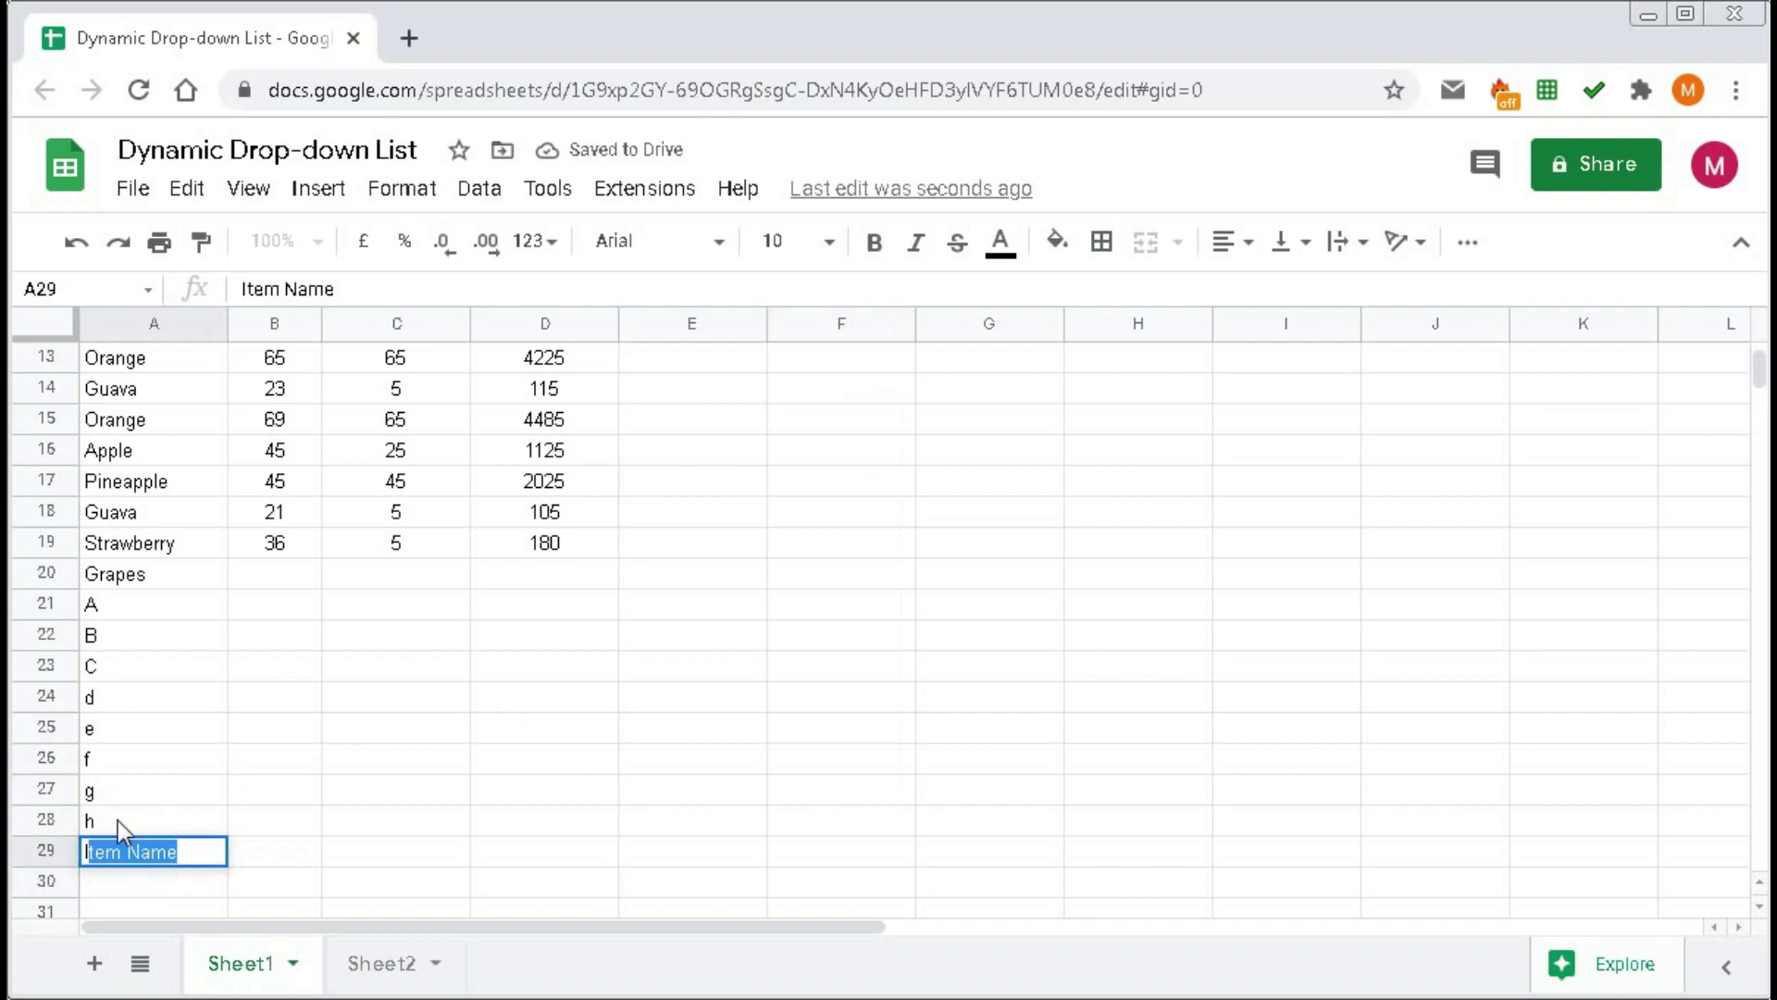
key("BackSpace")
key("Return")
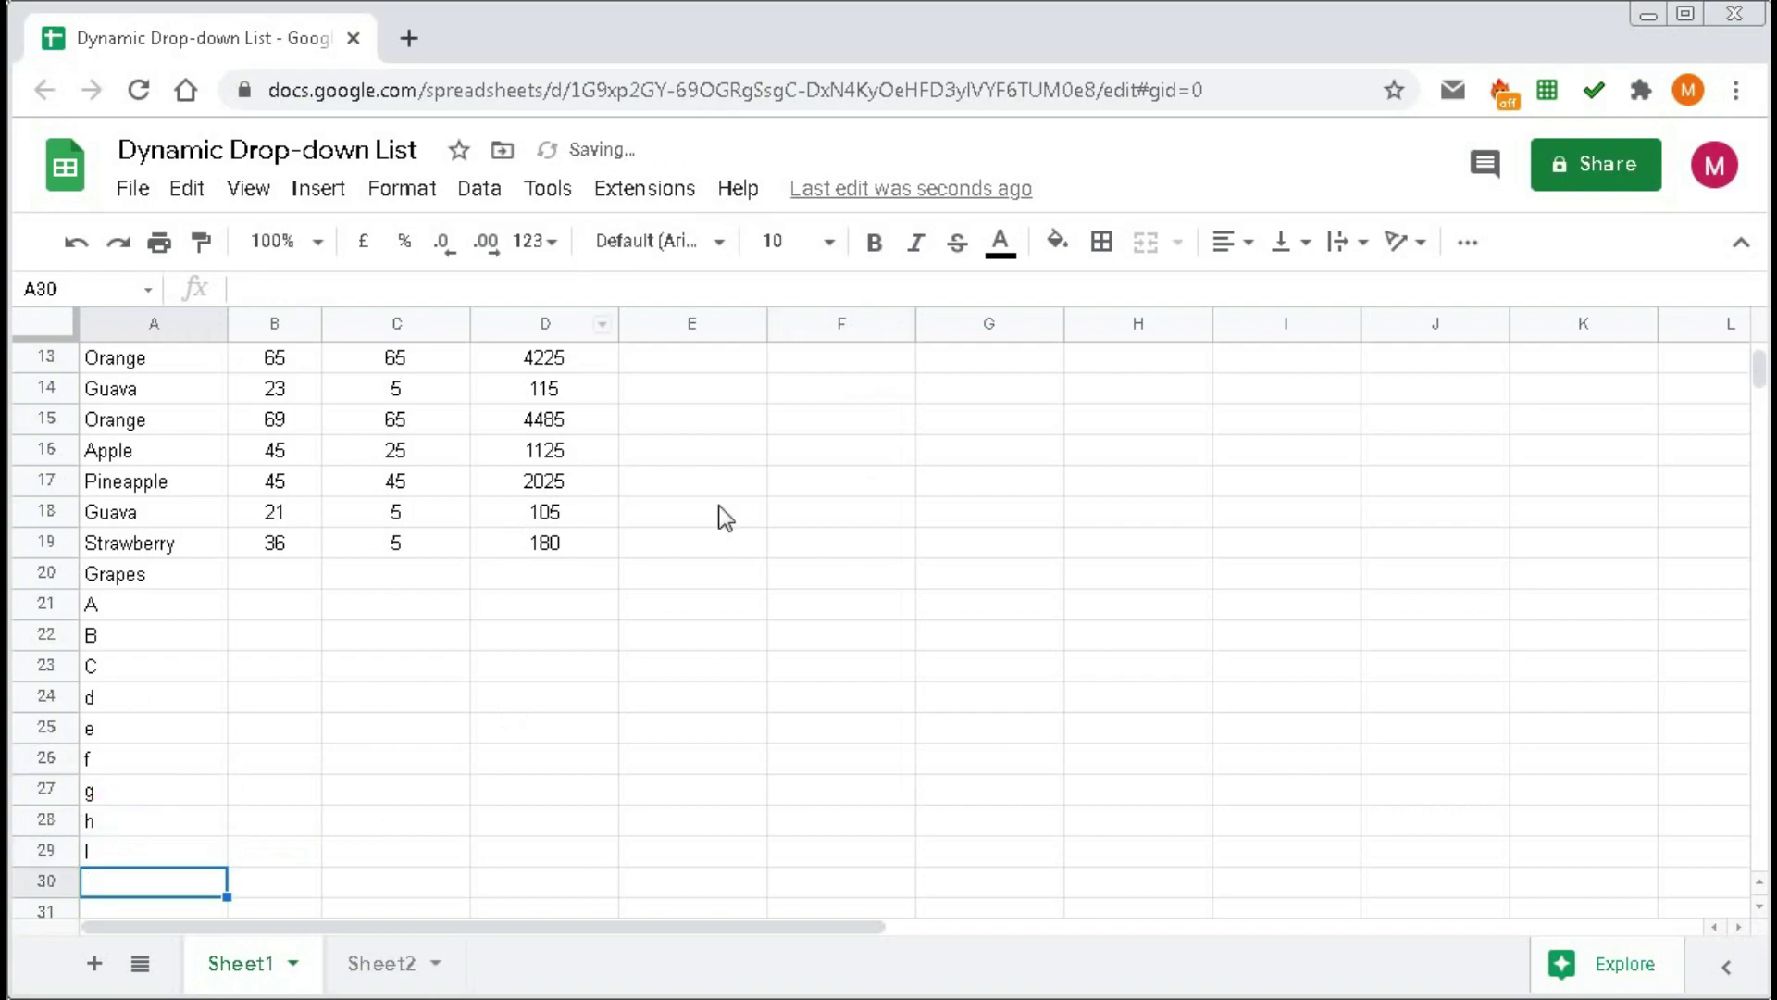
- Compare F3's drop-down with column A, noting A28:A29 lie beyond the A27 limit
scroll(732, 509, "up", 5)
left_click(894, 419)
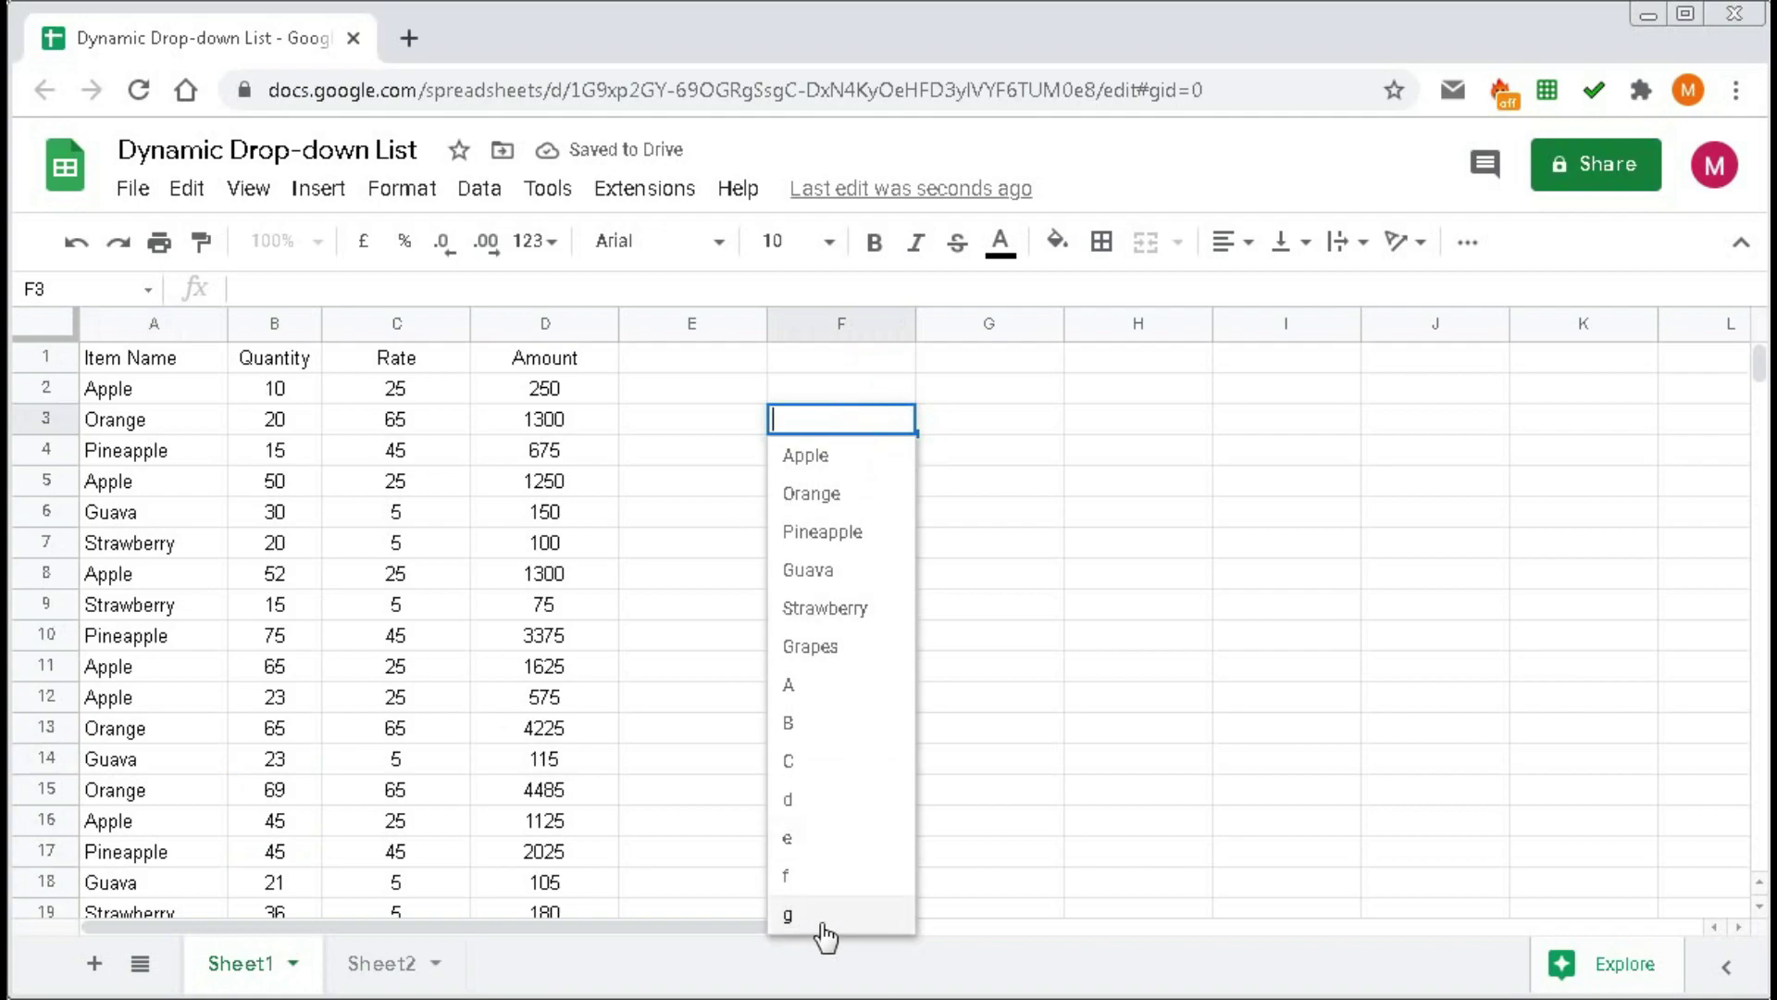
left_click(338, 704)
scroll(324, 708, "down", 4)
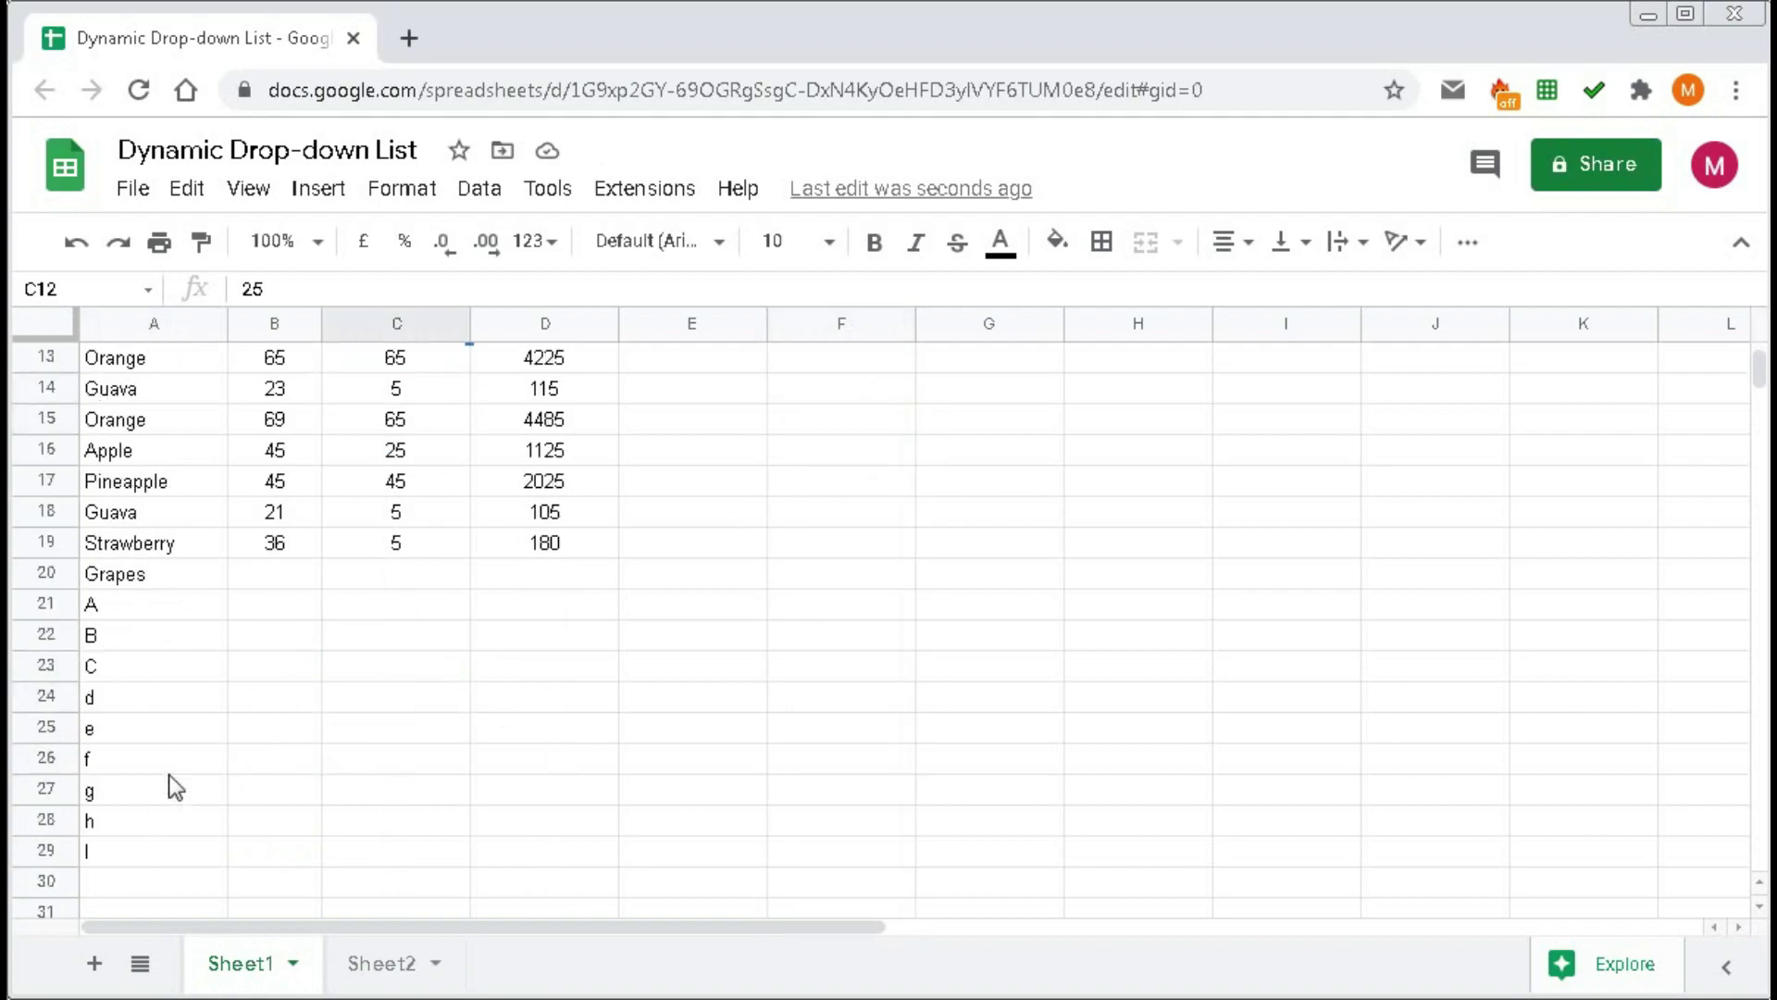
left_click_drag(115, 809, 109, 852)
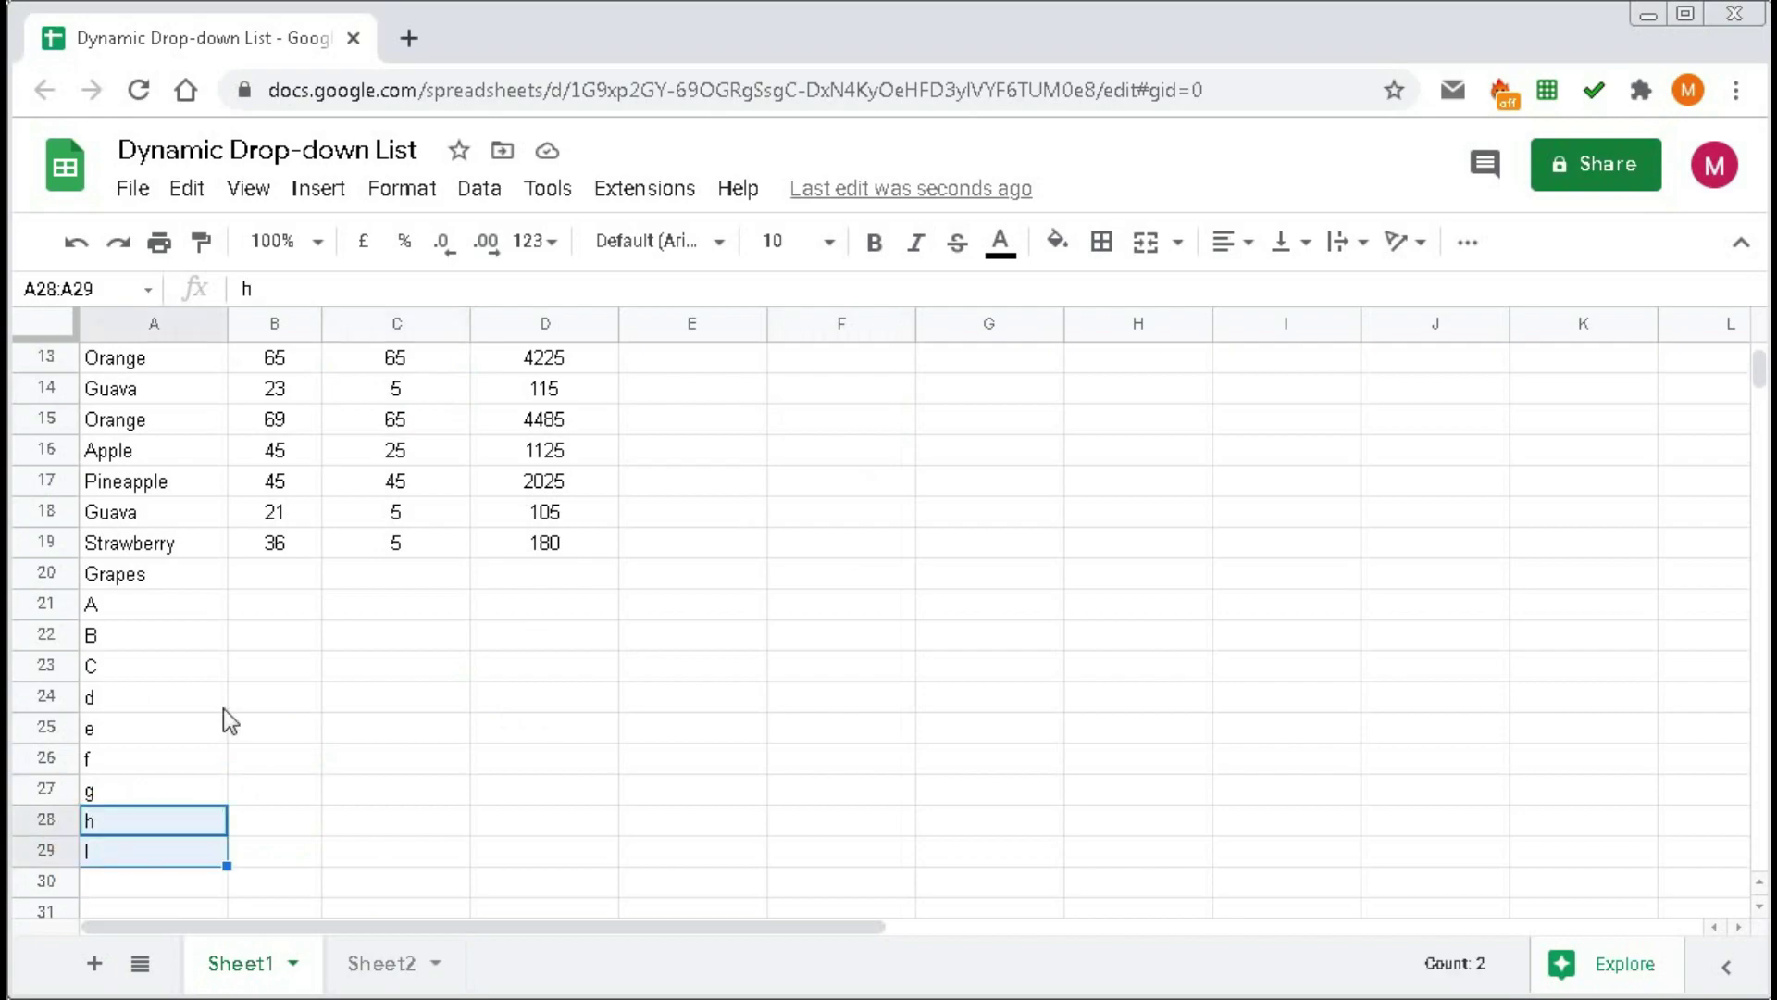
left_click(125, 790)
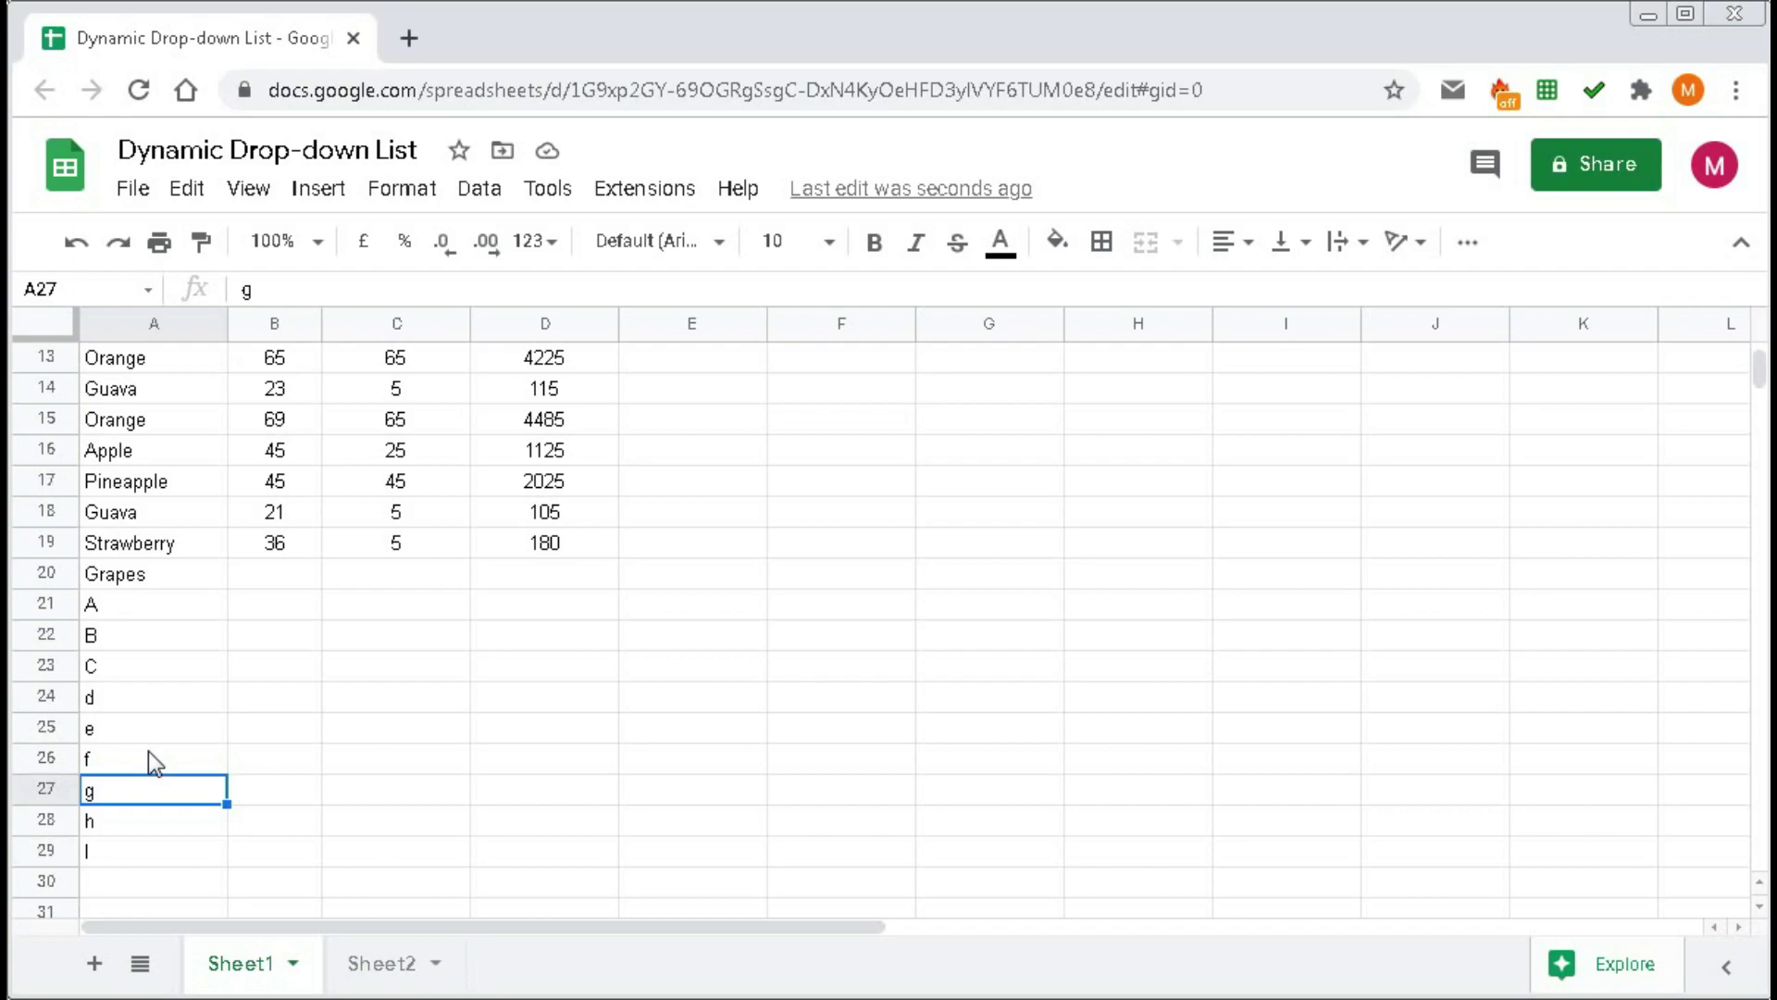
scroll(553, 713, "up", 4)
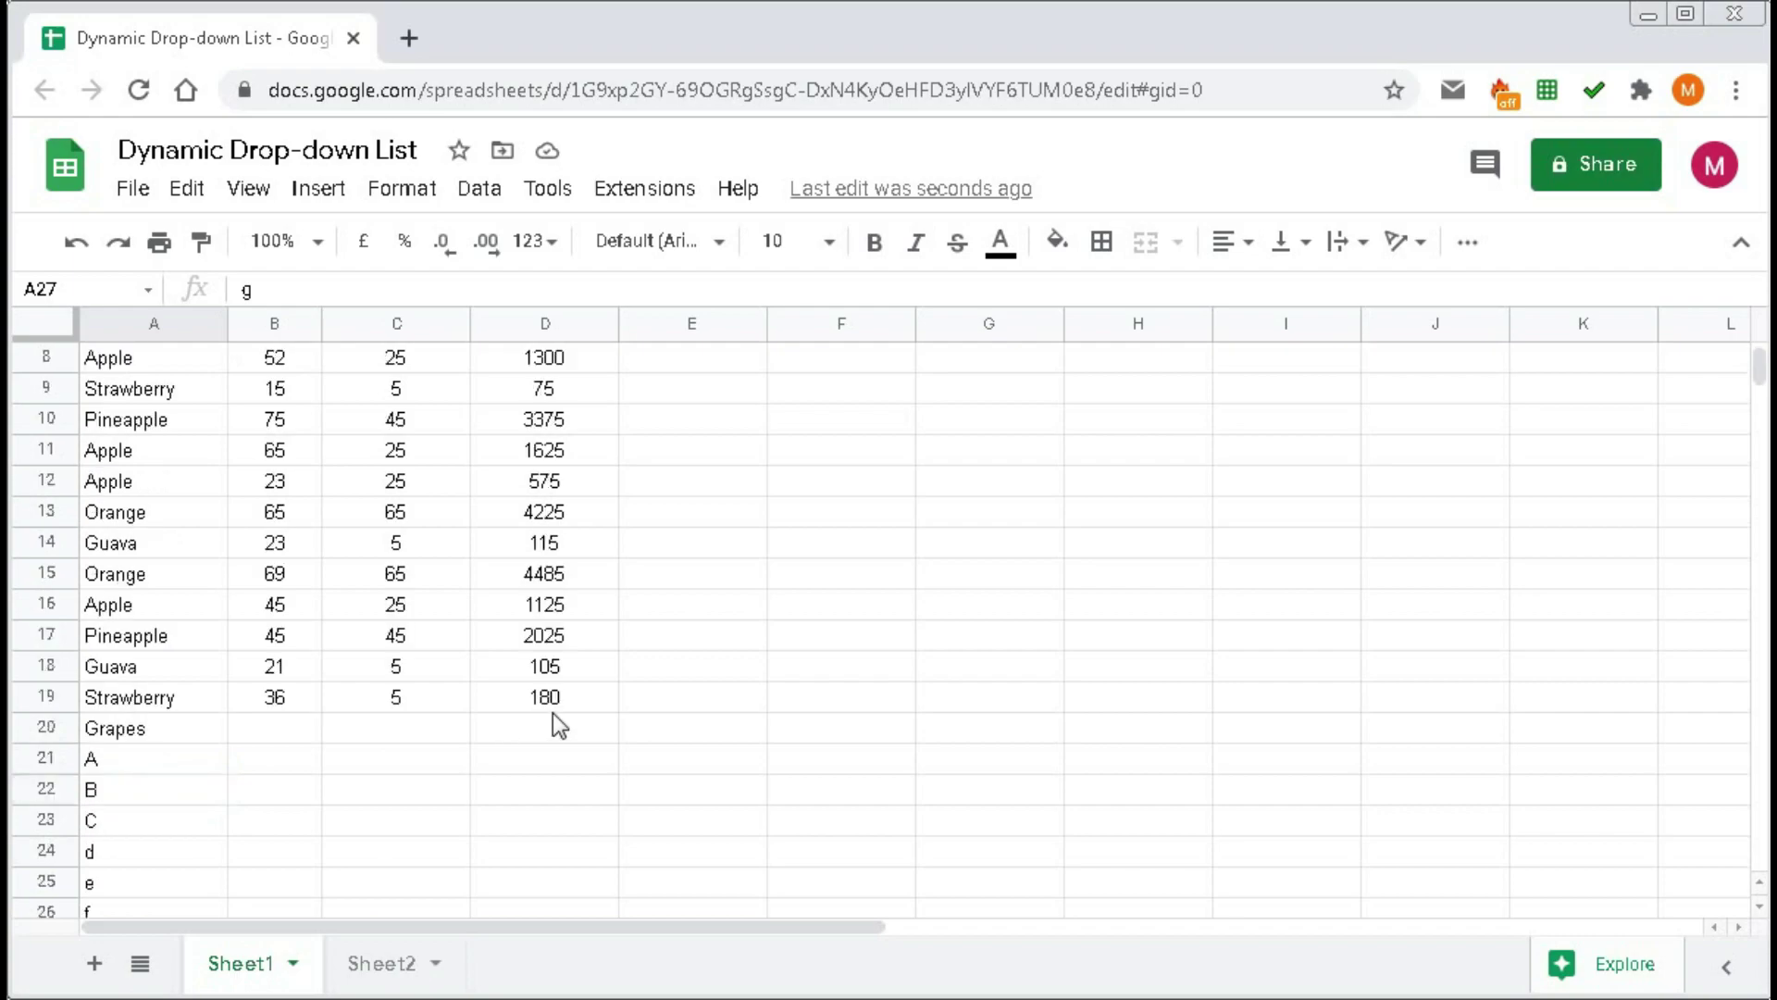
- Replace F3's validation source $A$2:$A$27 with the open range A2:A
left_click(855, 413)
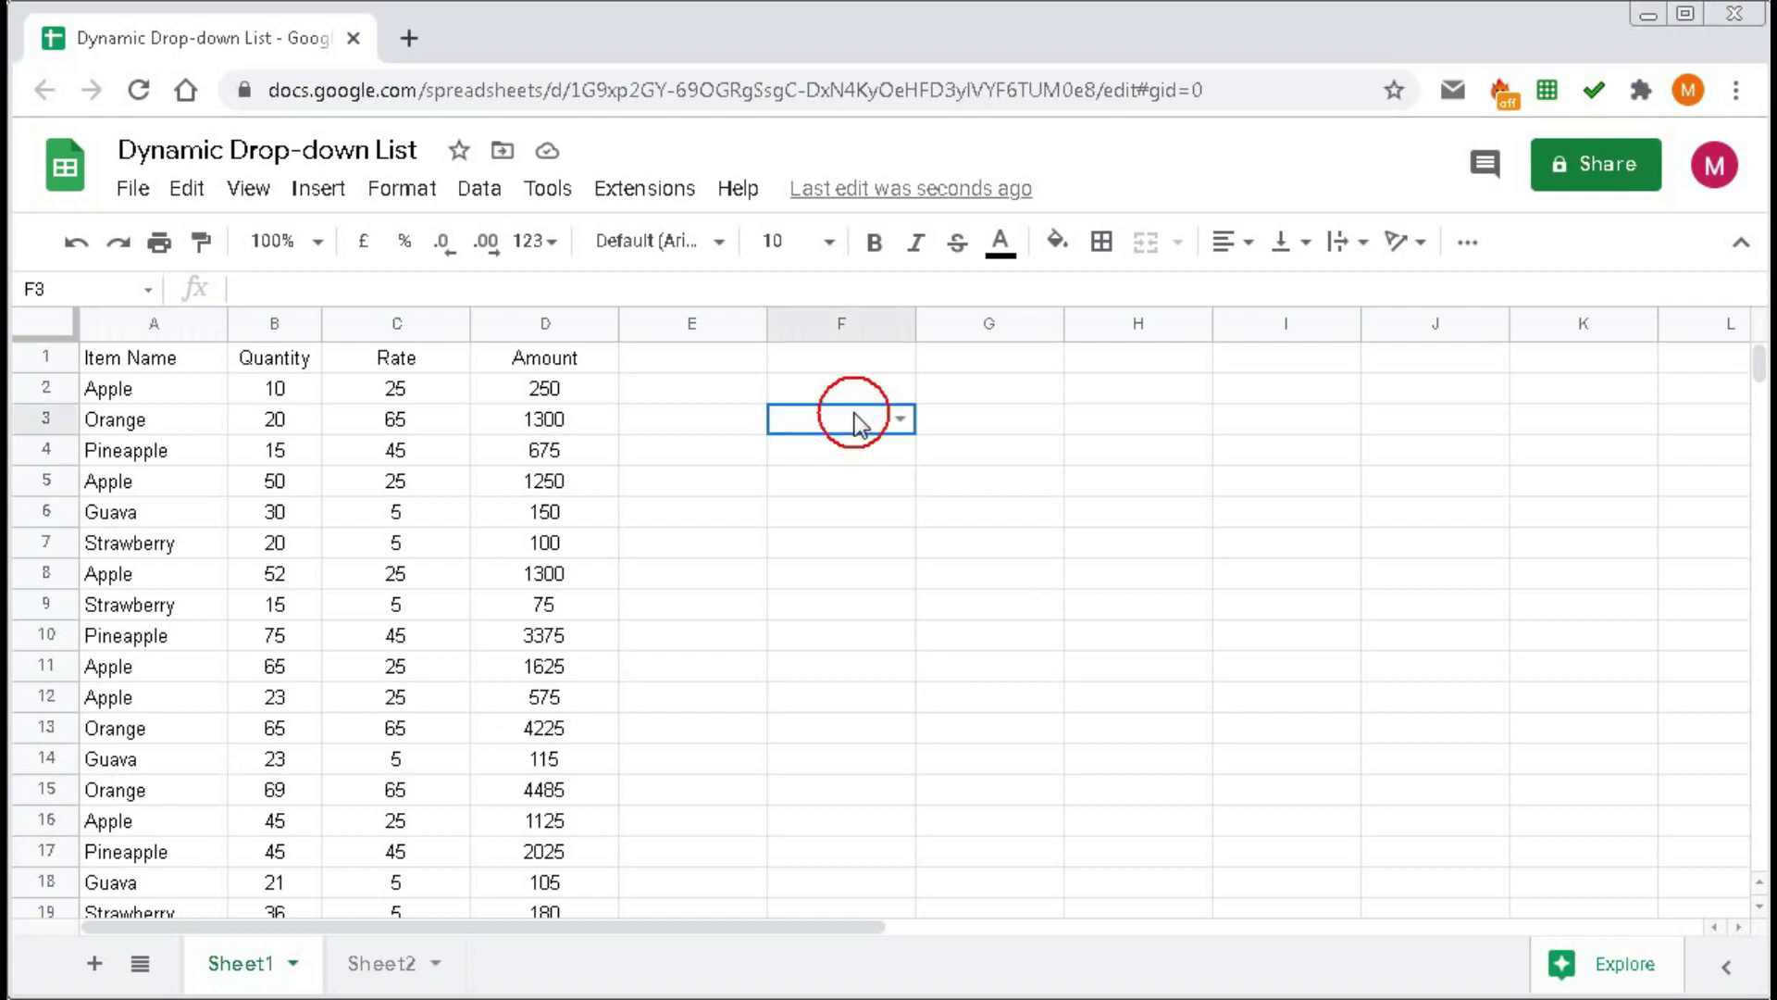
left_click(474, 195)
left_click(511, 619)
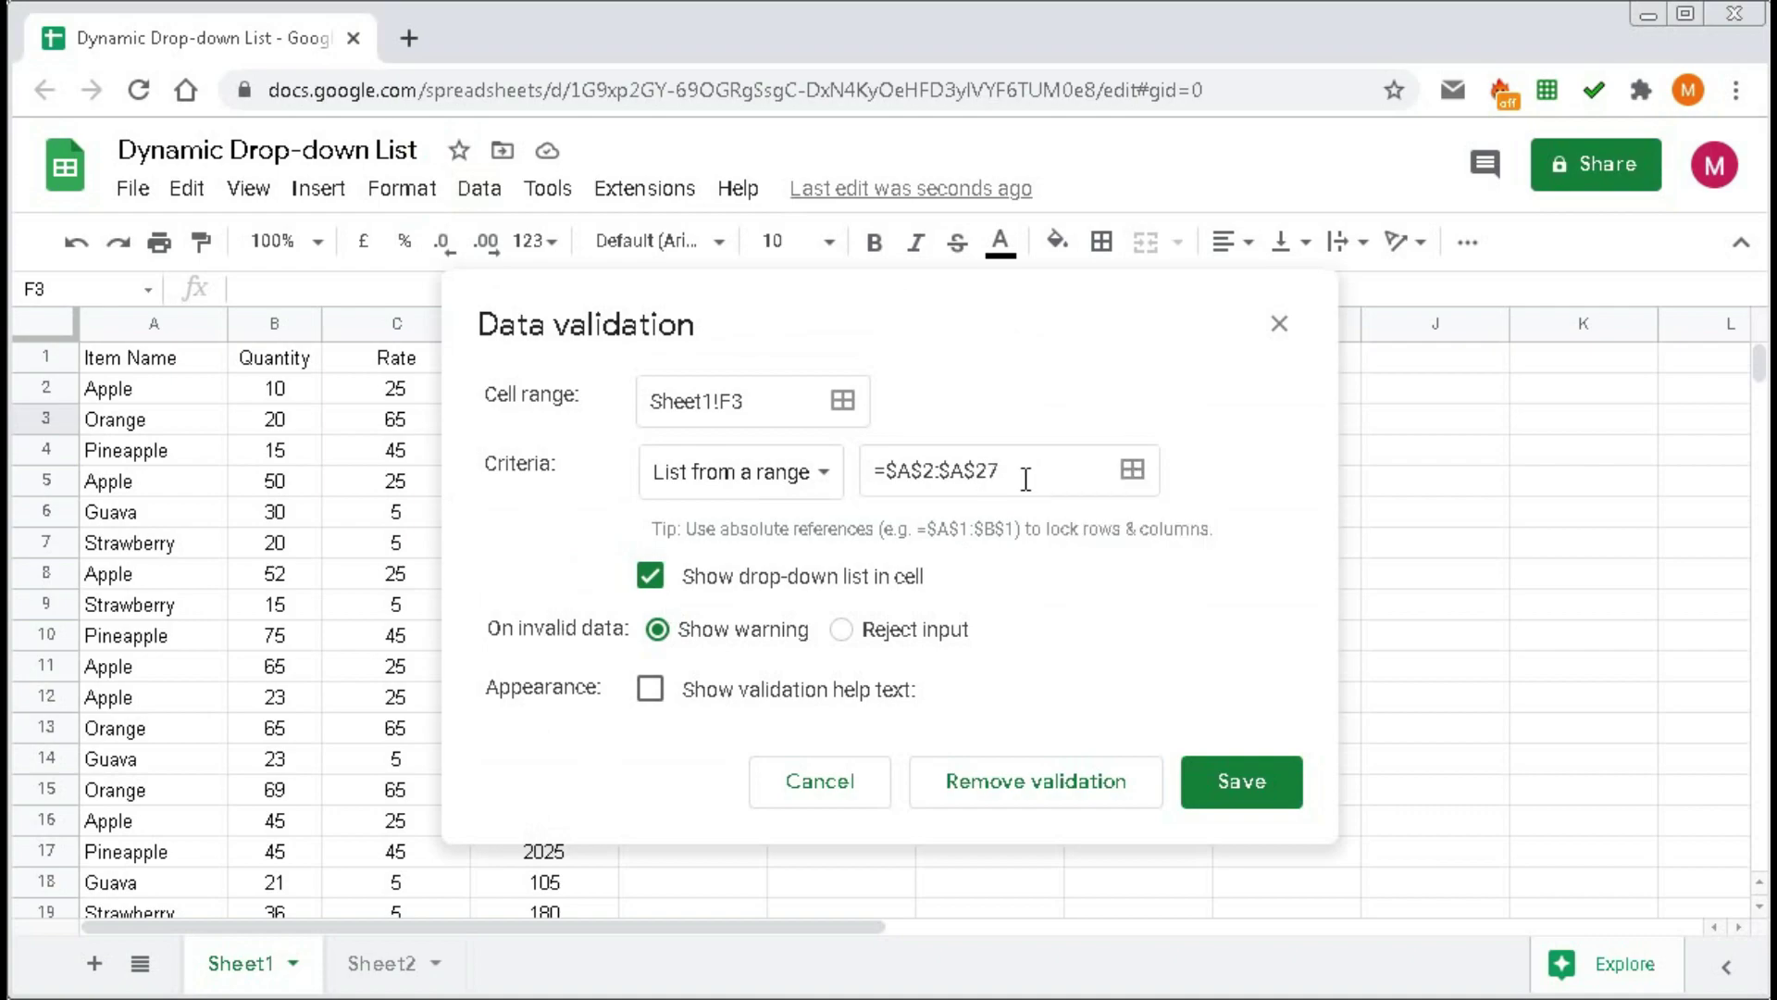
left_click_drag(1018, 480, 879, 479)
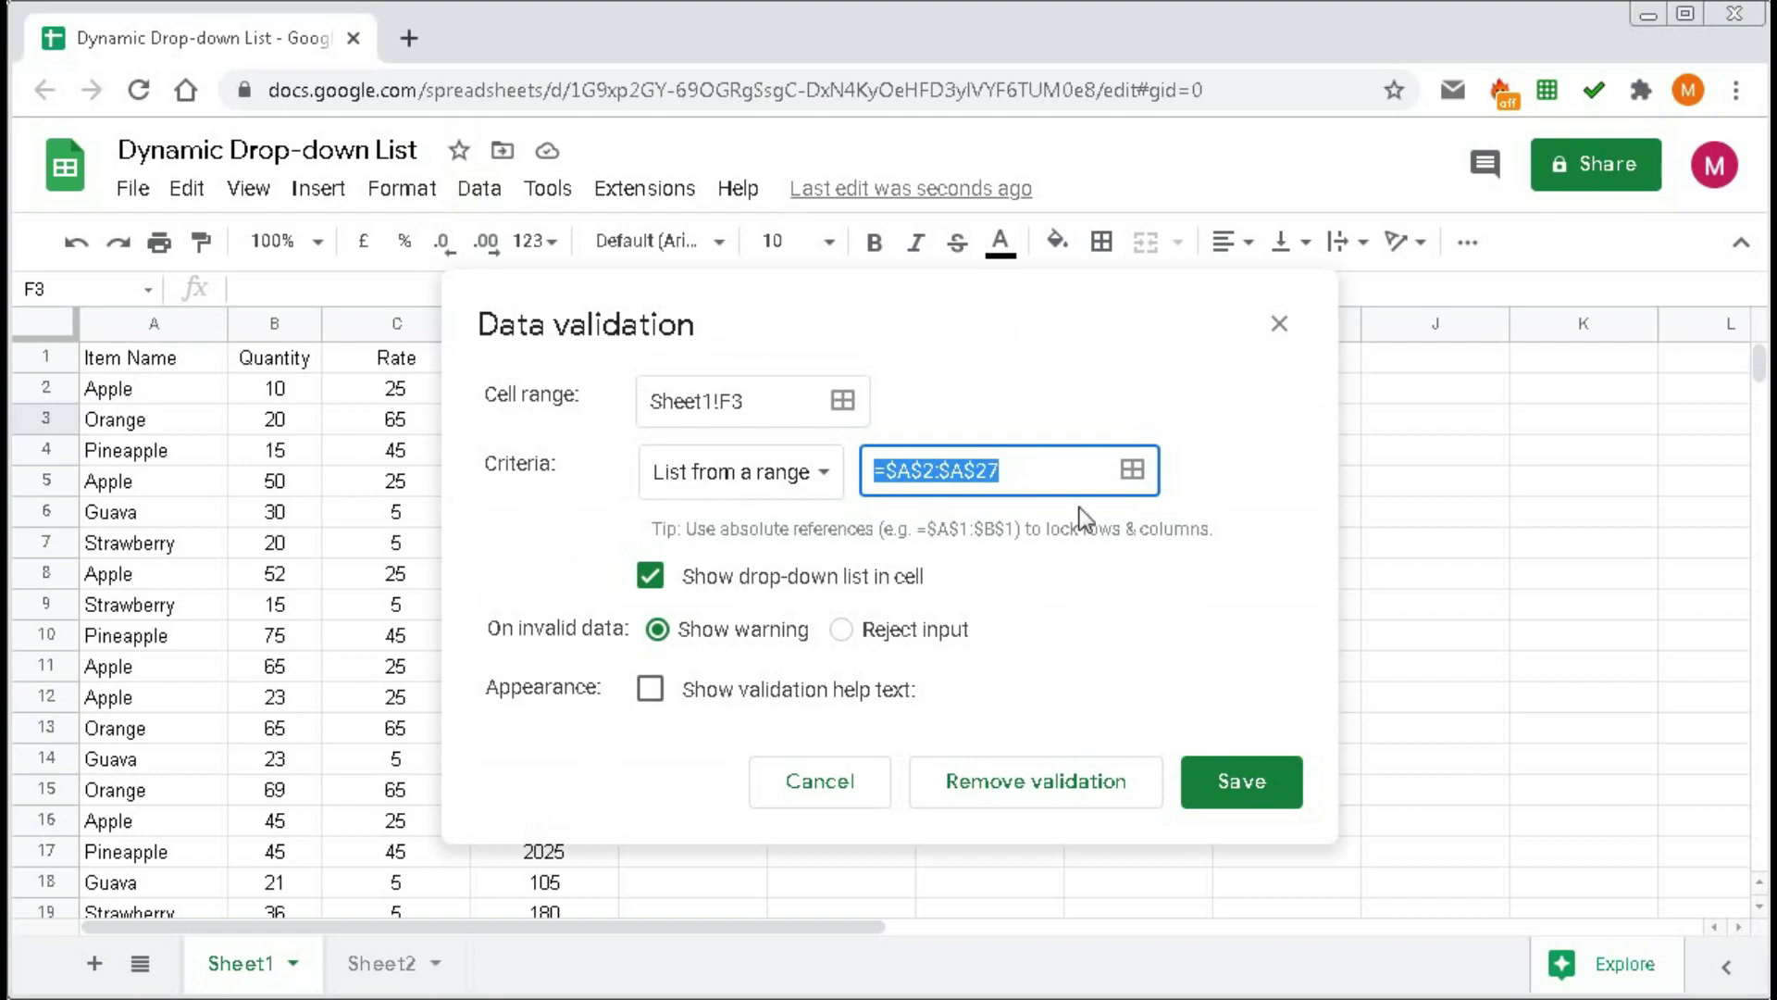
left_click(1131, 469)
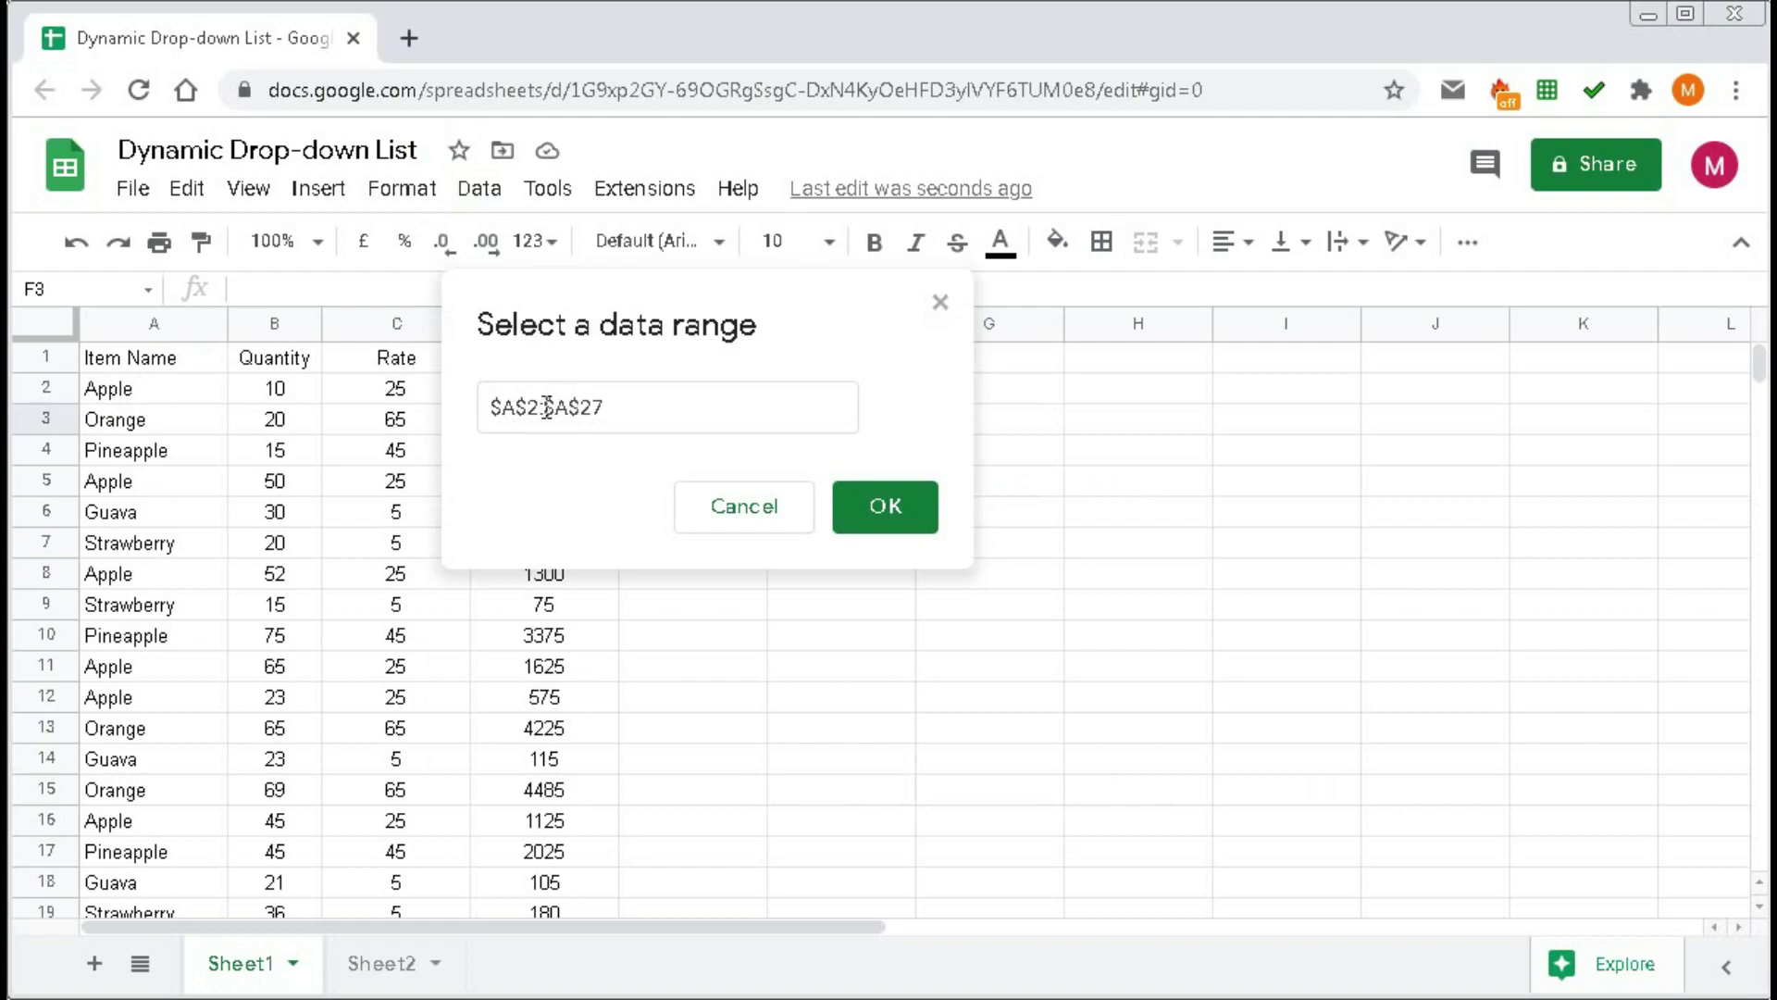
left_click_drag(597, 409, 487, 408)
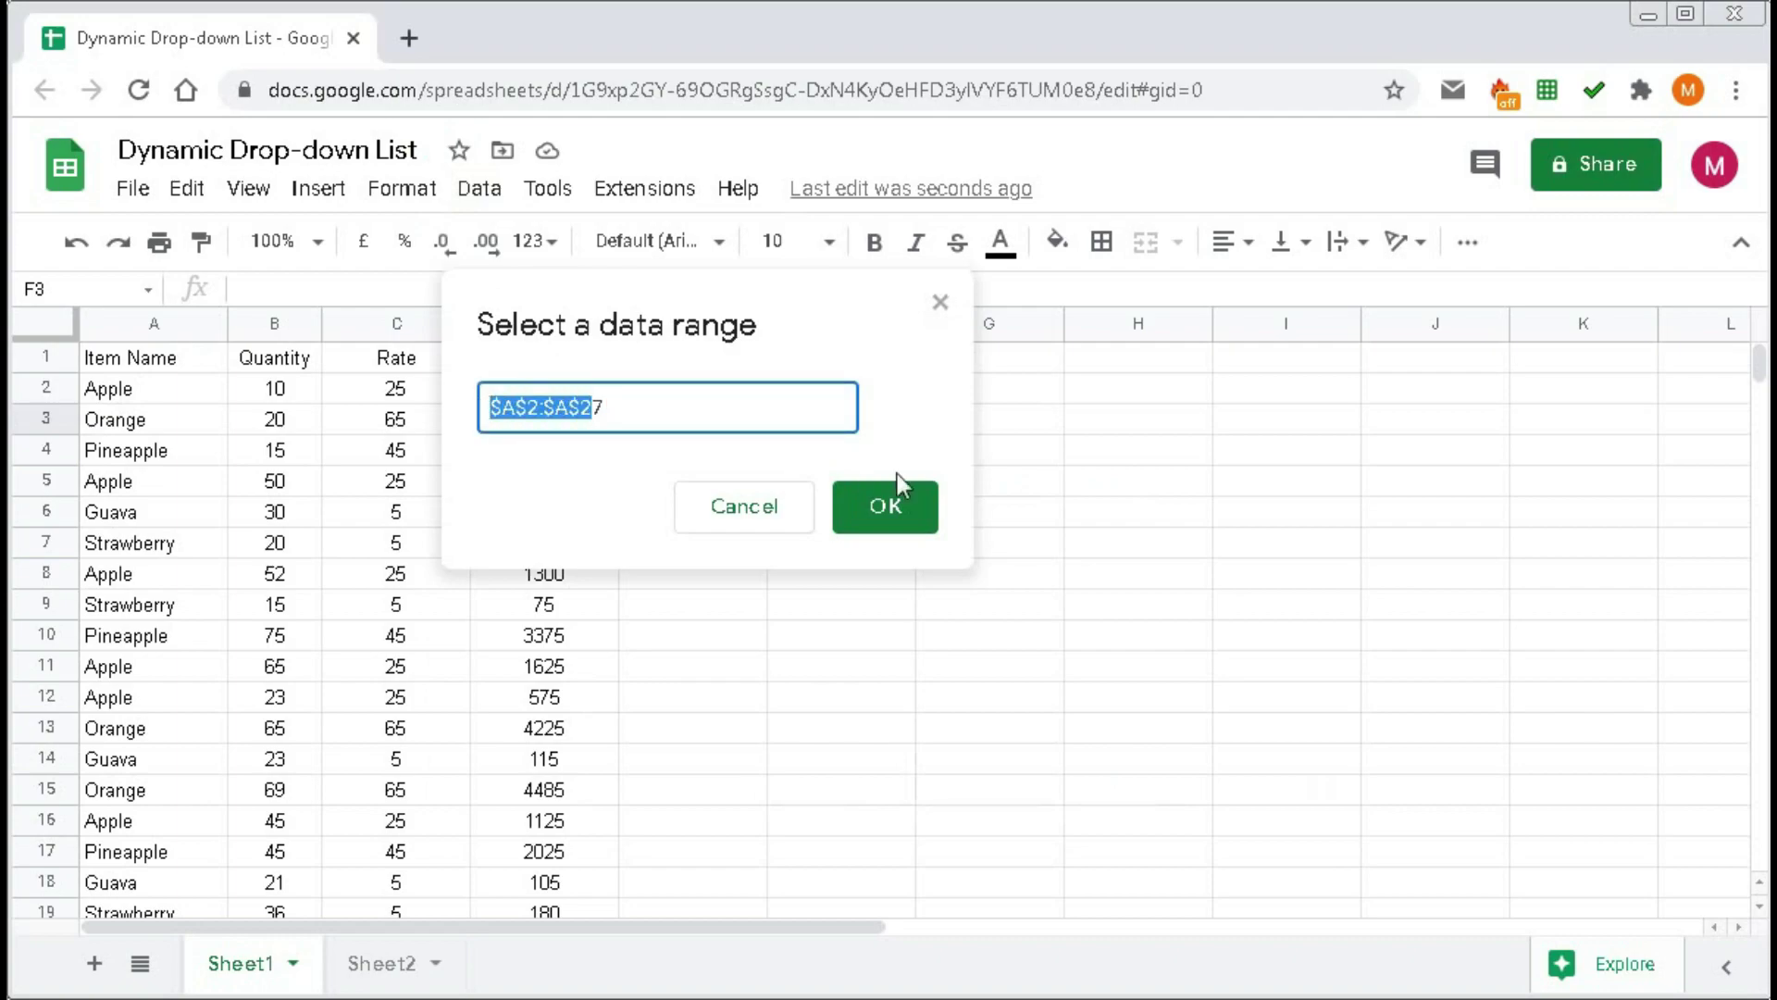
type("A")
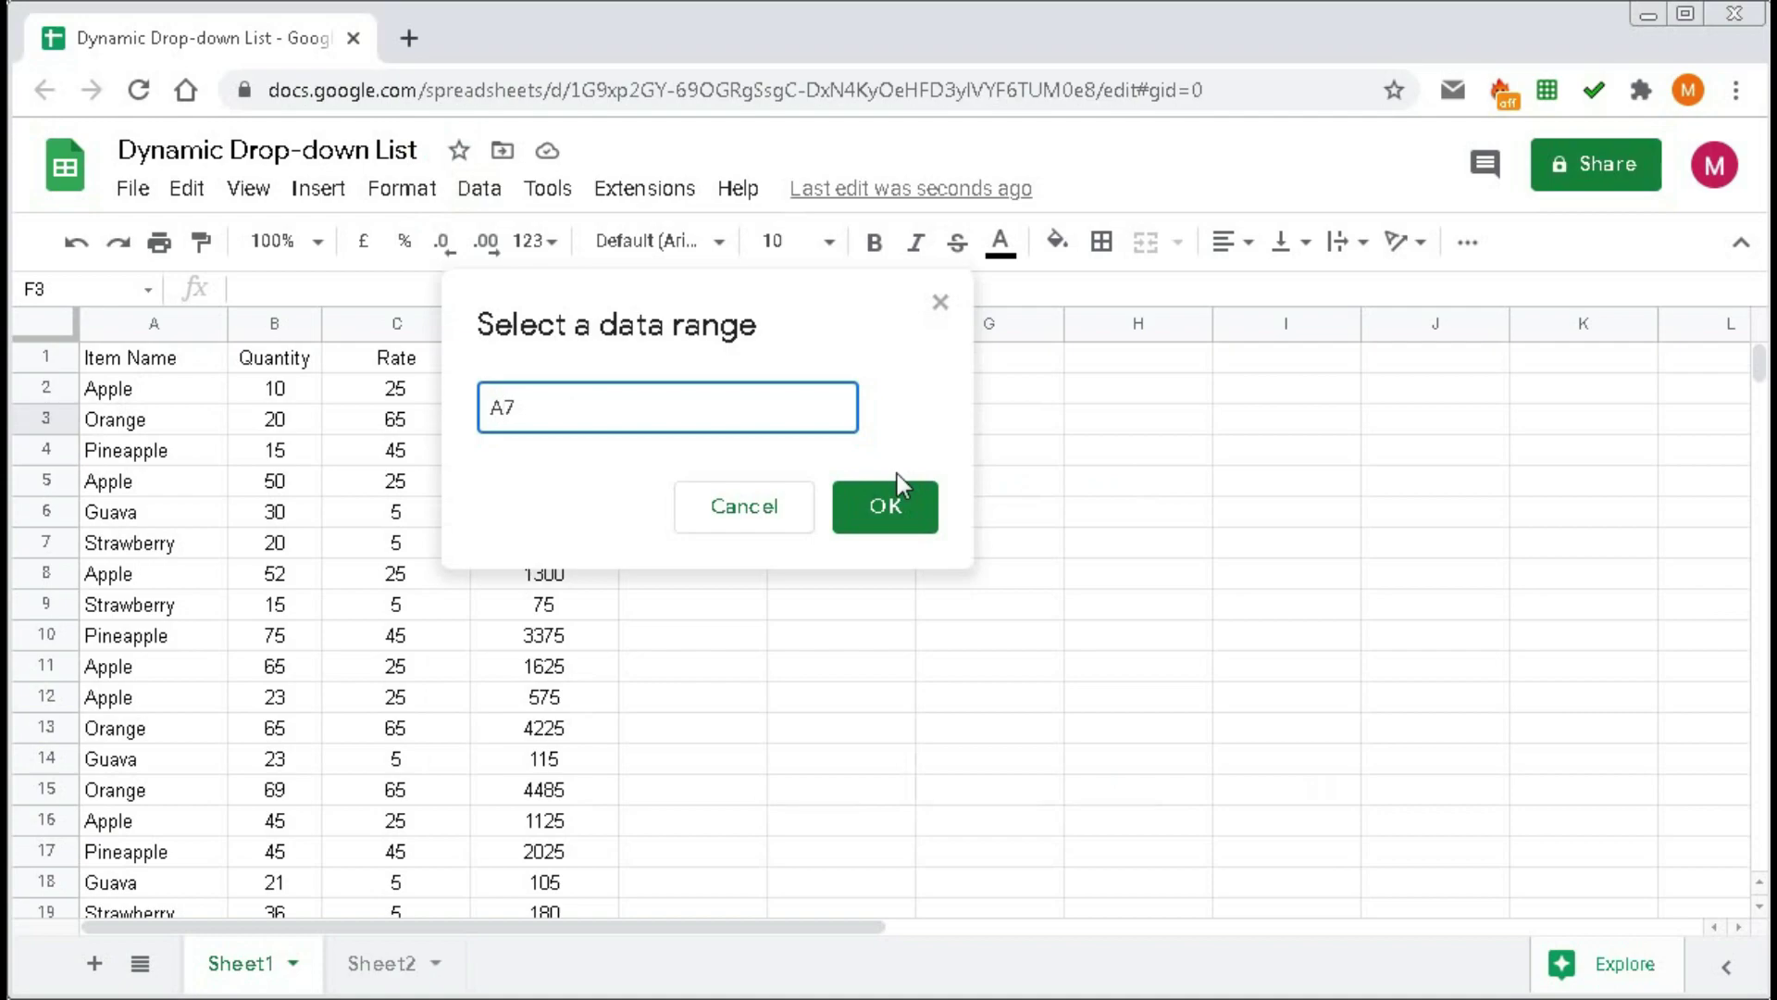
type("2:A")
left_click(887, 506)
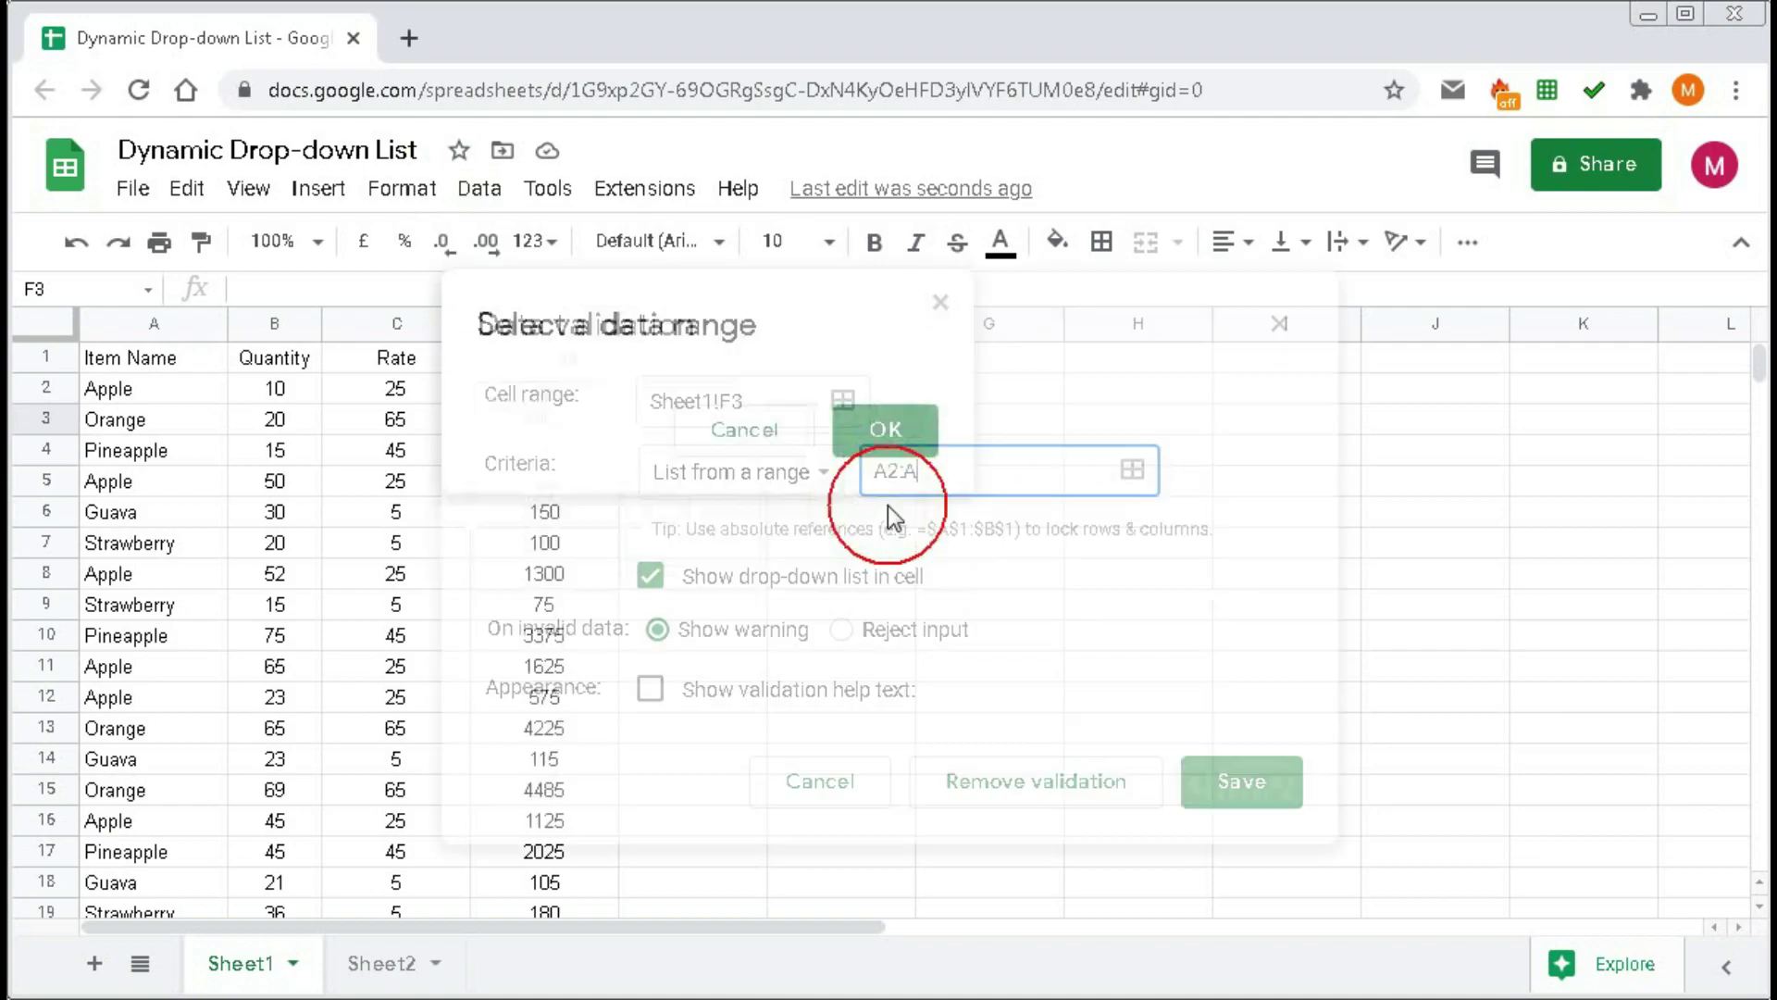
- Save the updated rule and view F3's drop-down items
left_click(1241, 789)
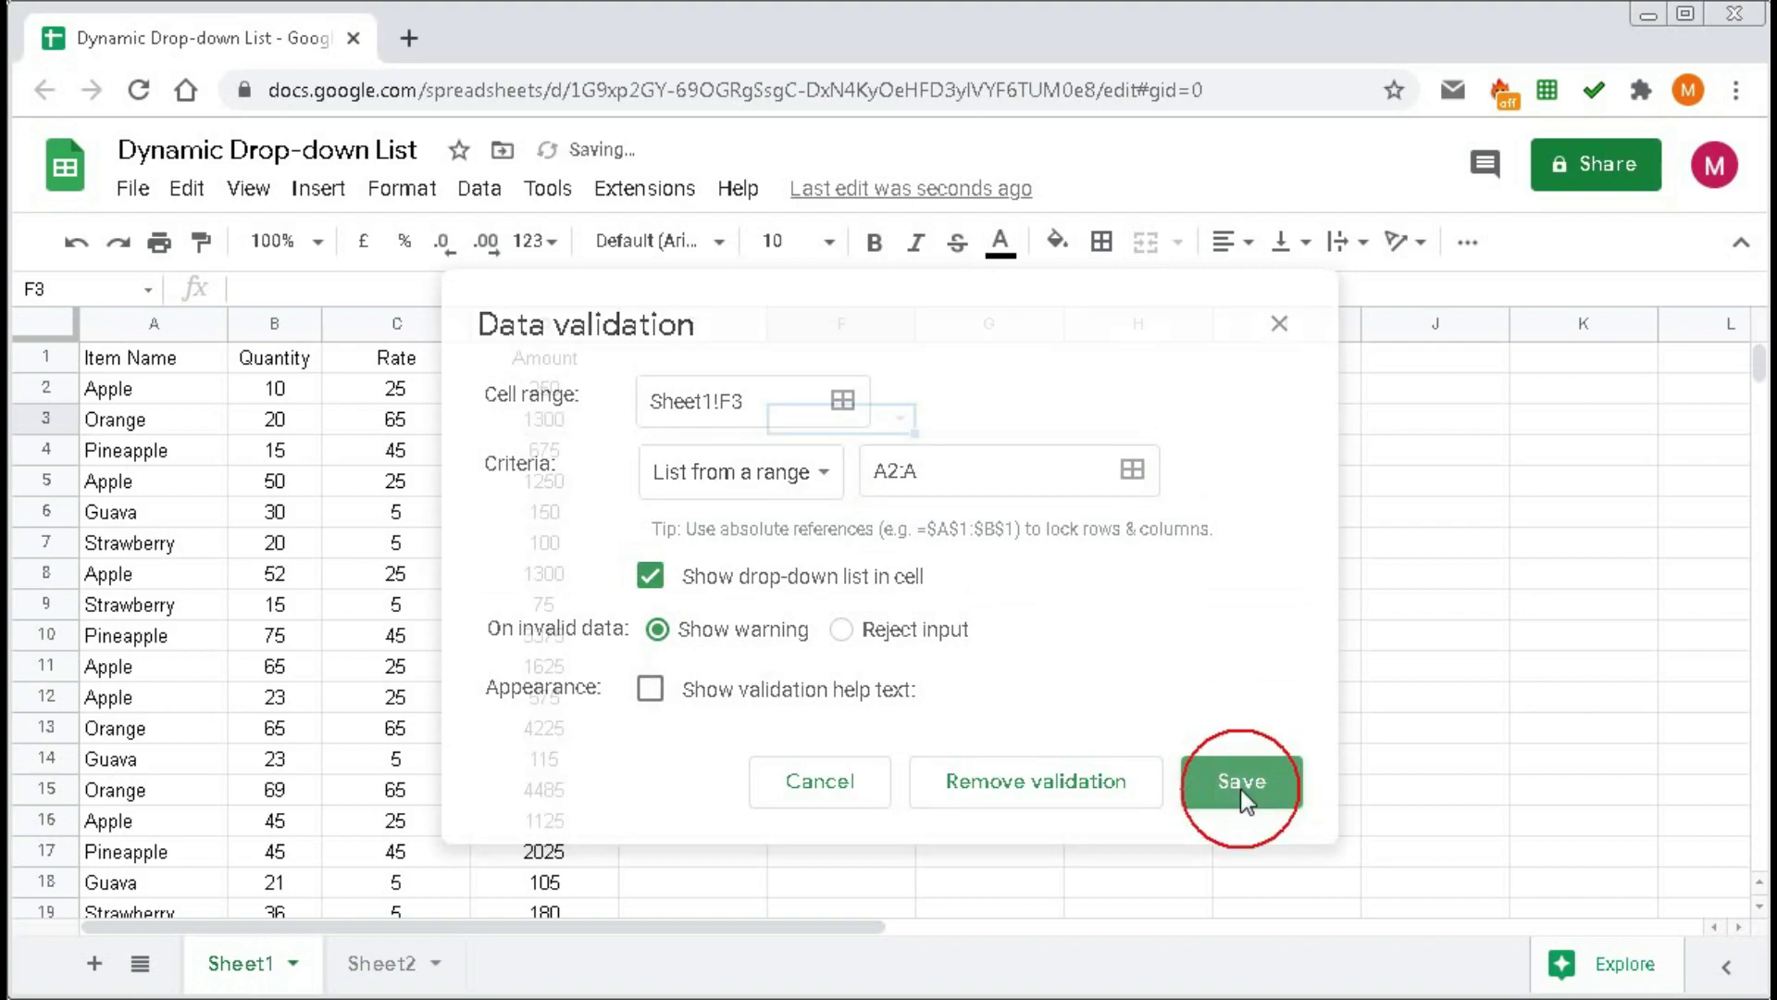
left_click(902, 419)
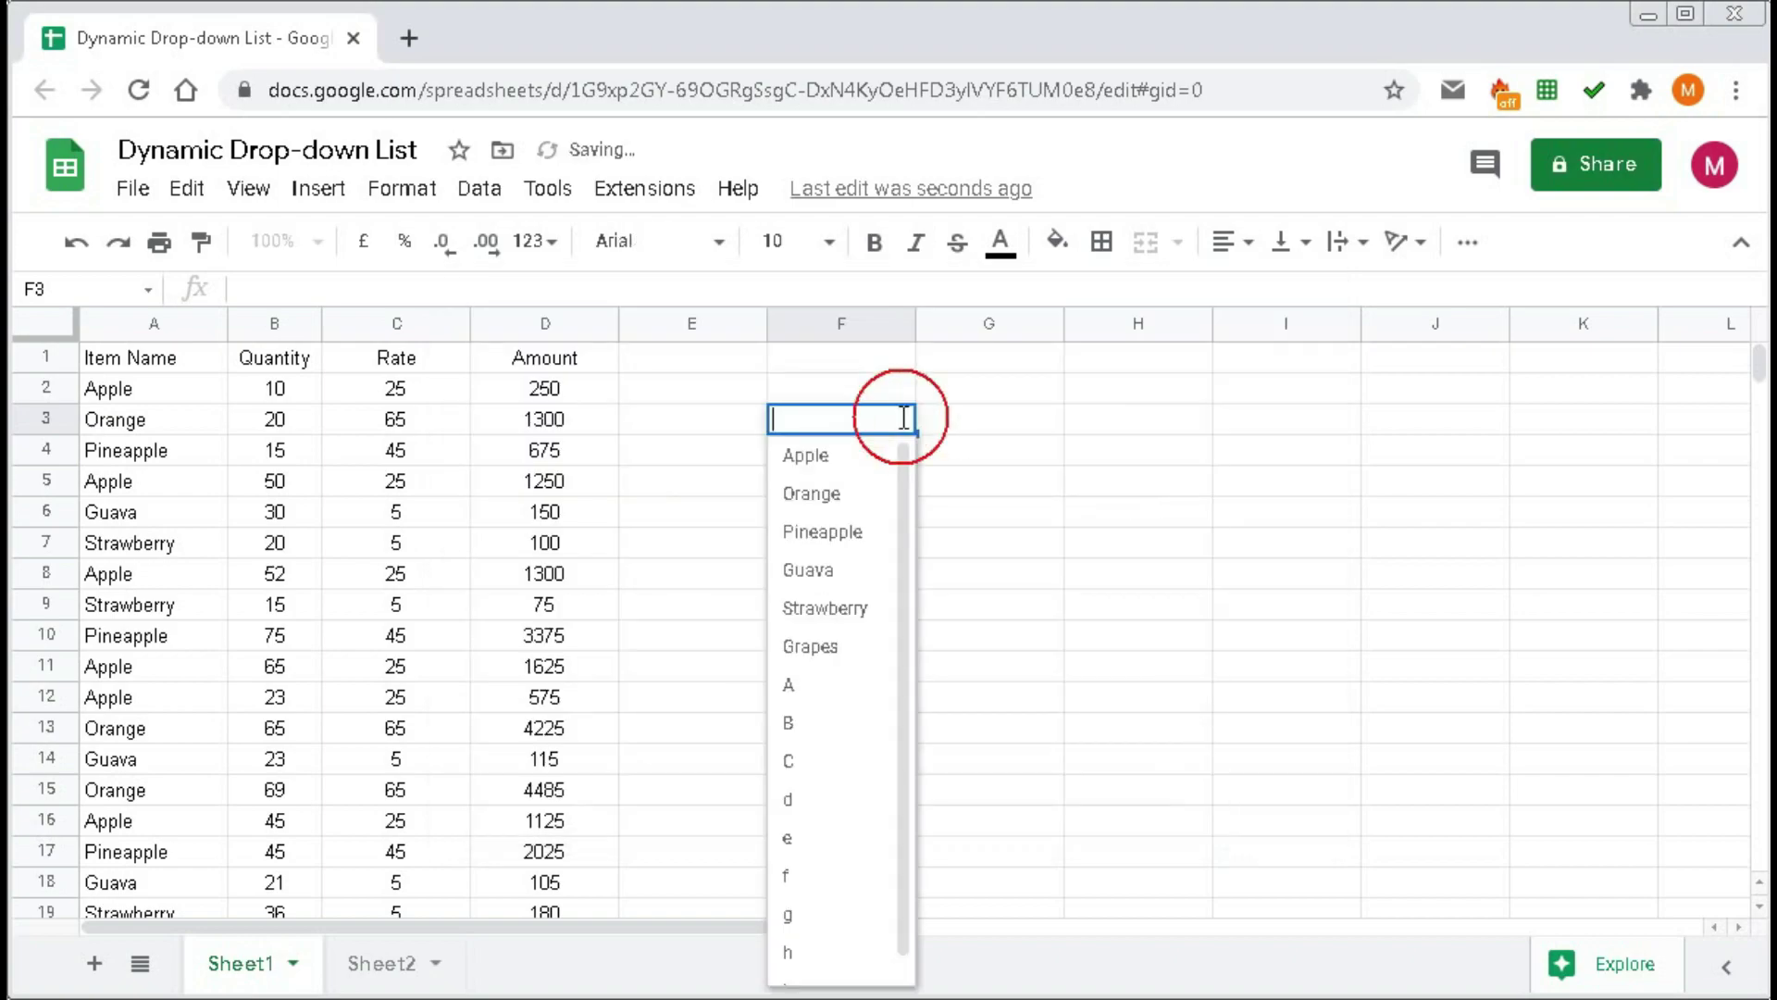
scroll(864, 675, "down", 1)
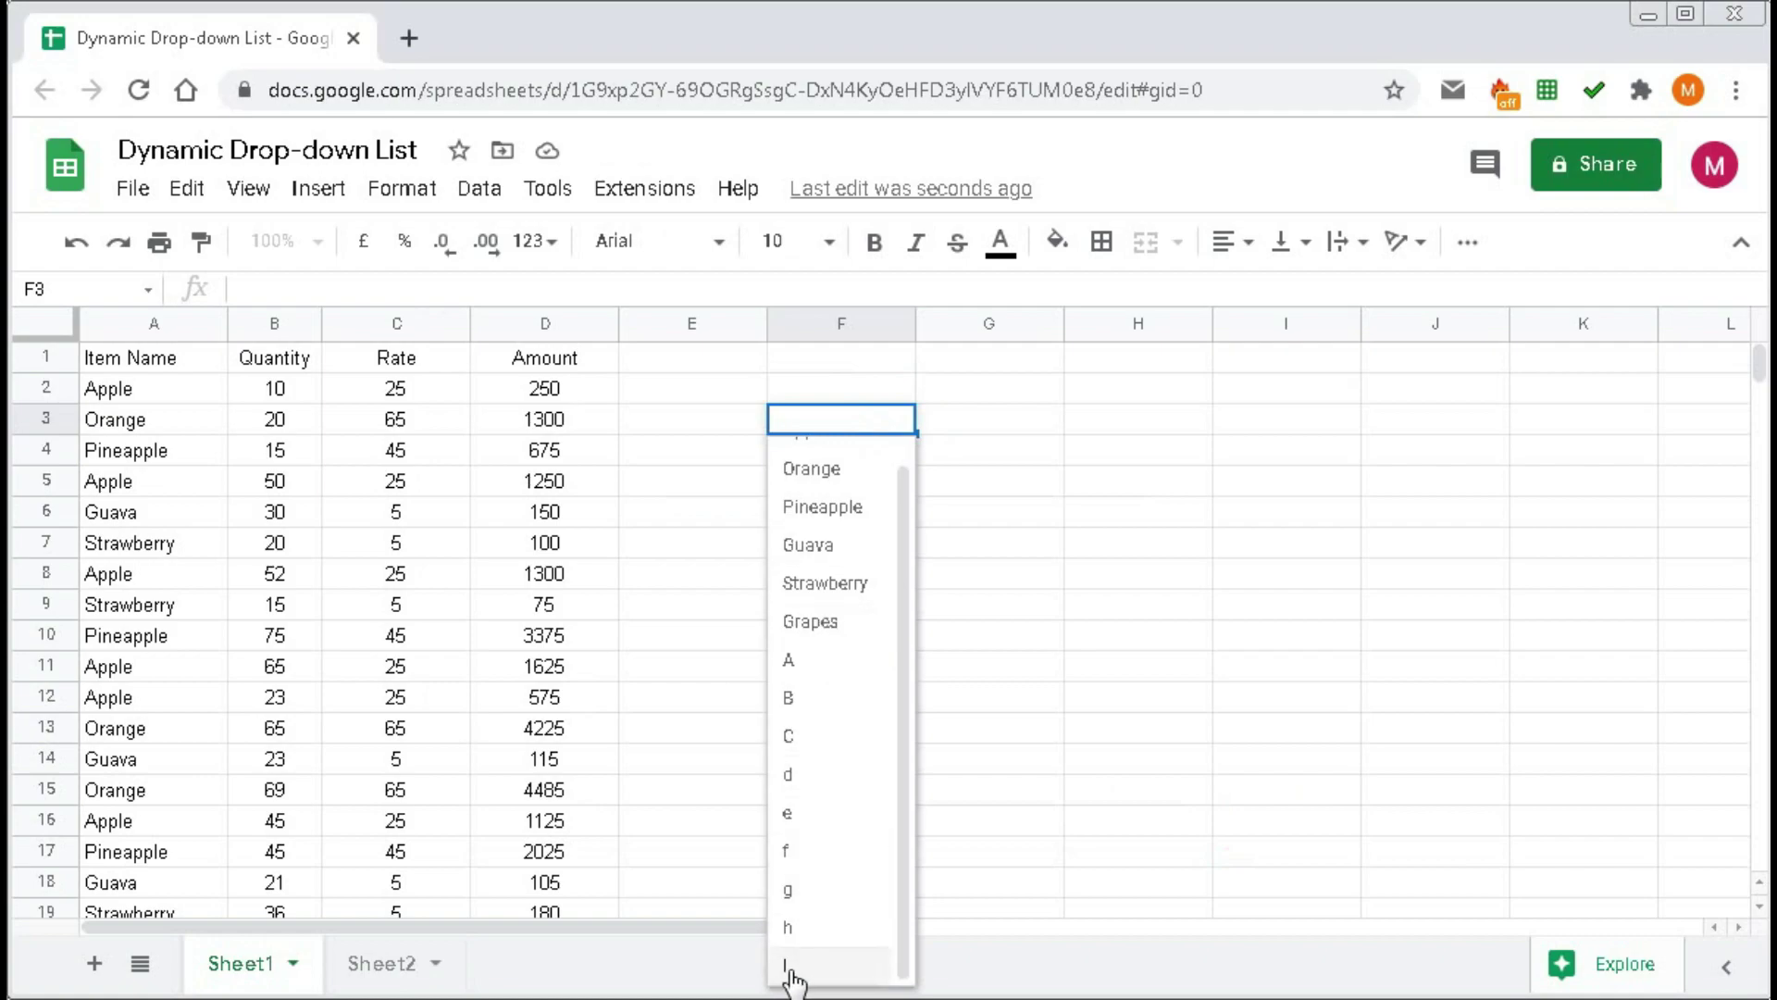
left_click(1111, 793)
- Add new items J and K in A30 and A31
scroll(290, 694, "down", 4)
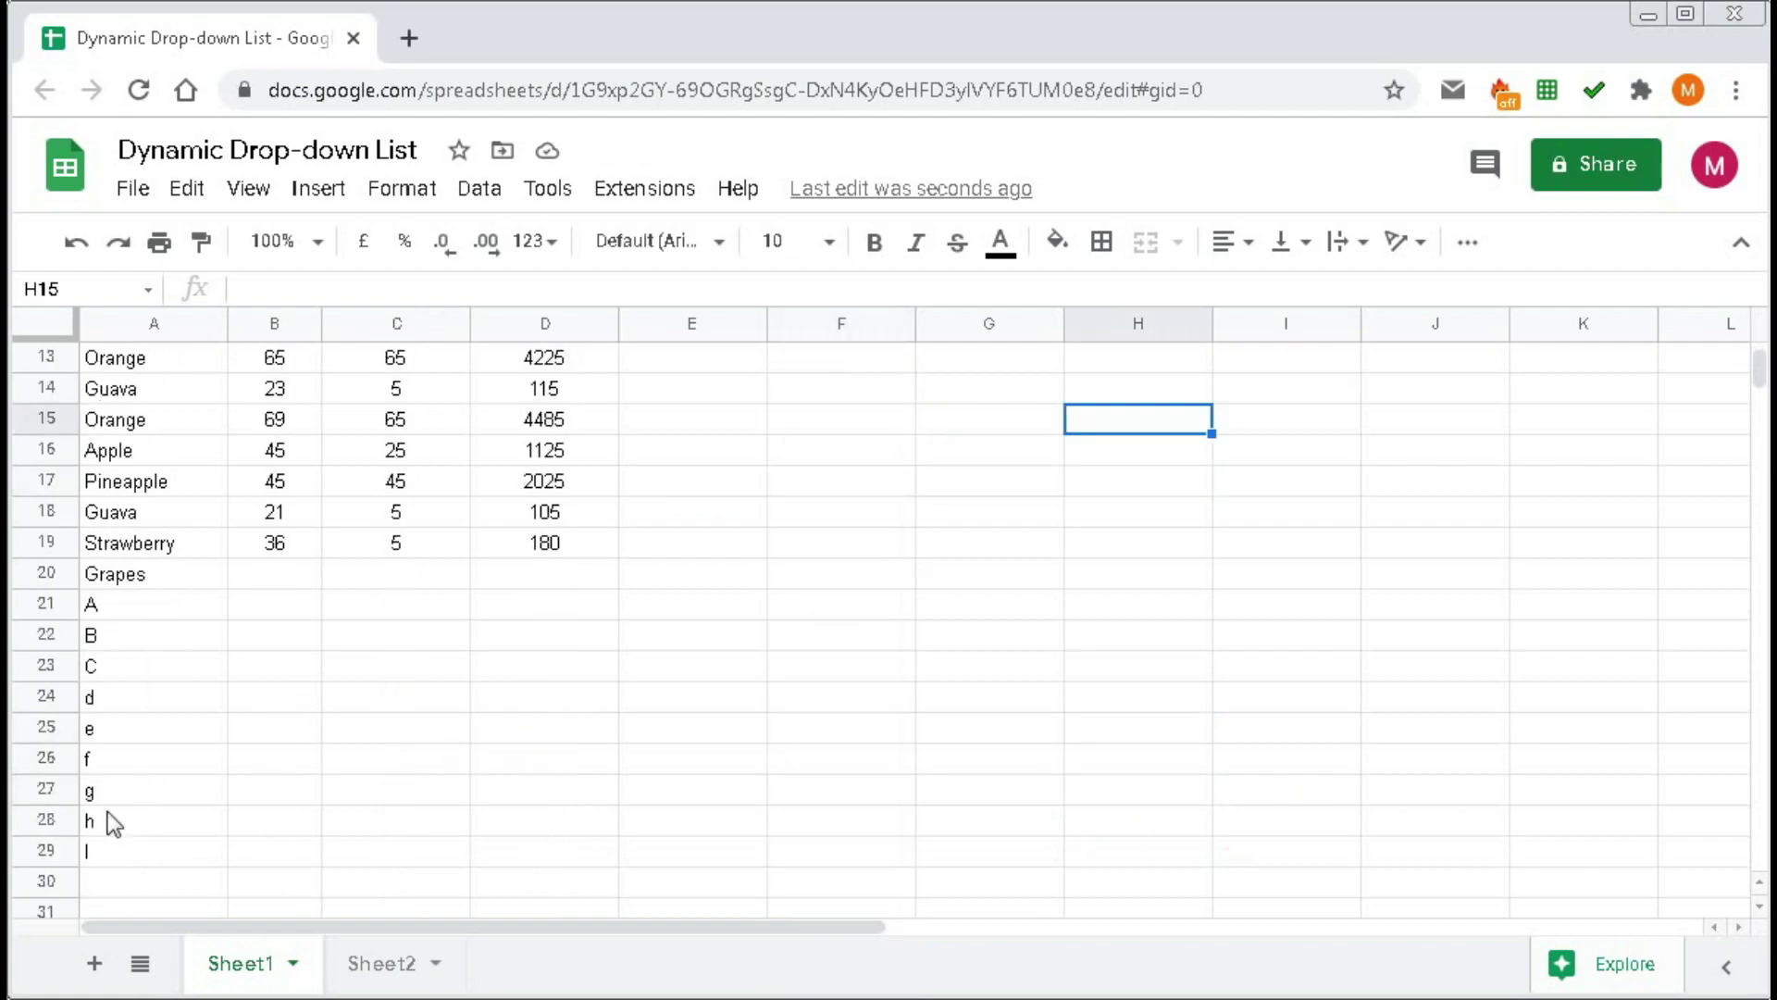
left_click(109, 881)
type("J")
key("Return")
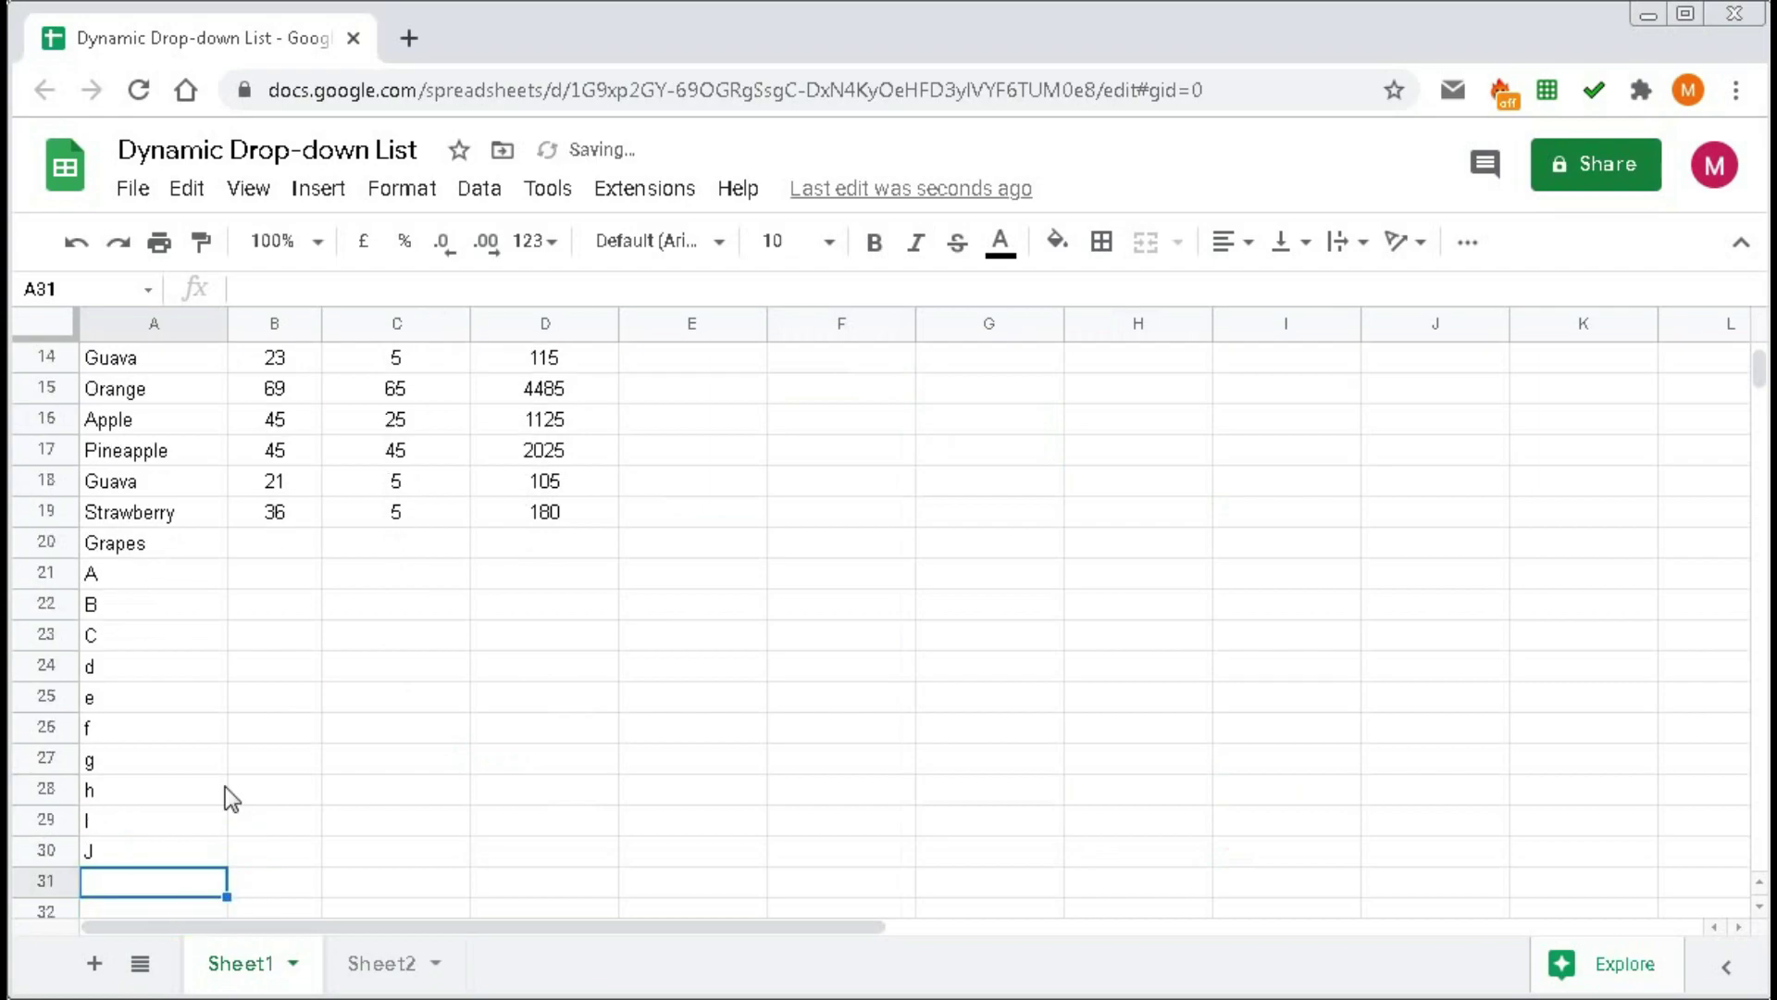
type("K")
key("Return")
- Confirm that J and K now appear in F3's drop-down
scroll(543, 580, "up", 5)
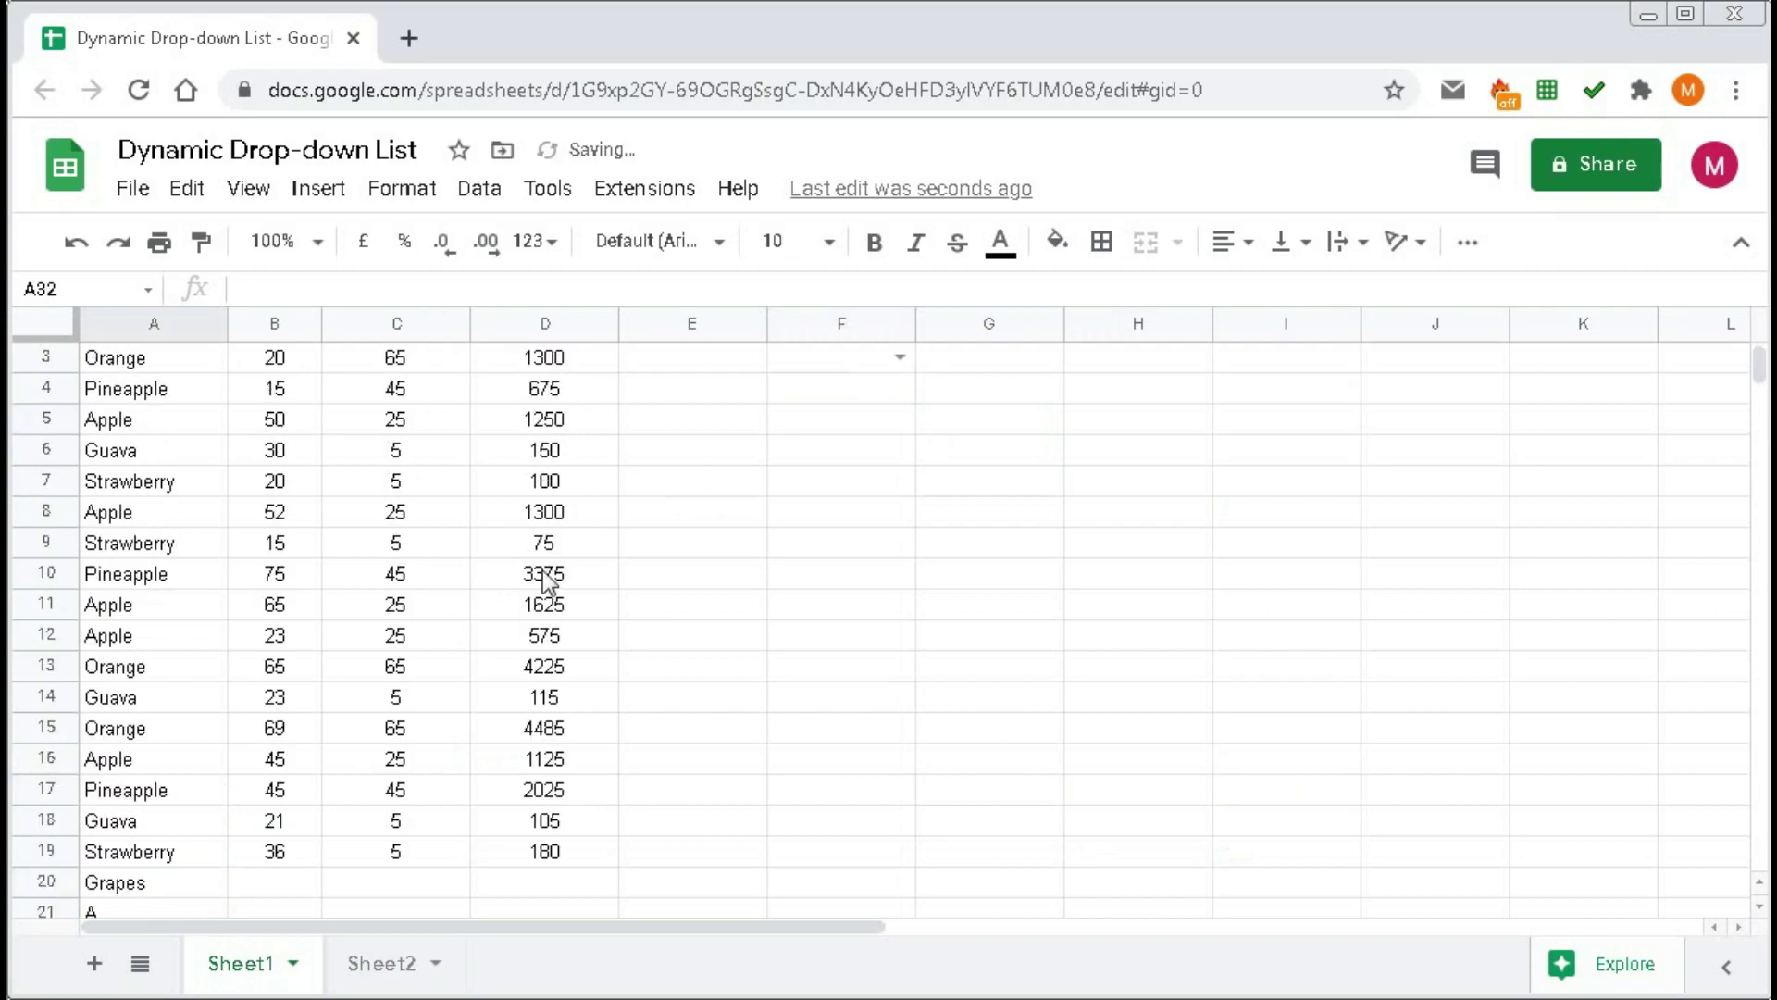
left_click(900, 419)
scroll(793, 880, "down", 2)
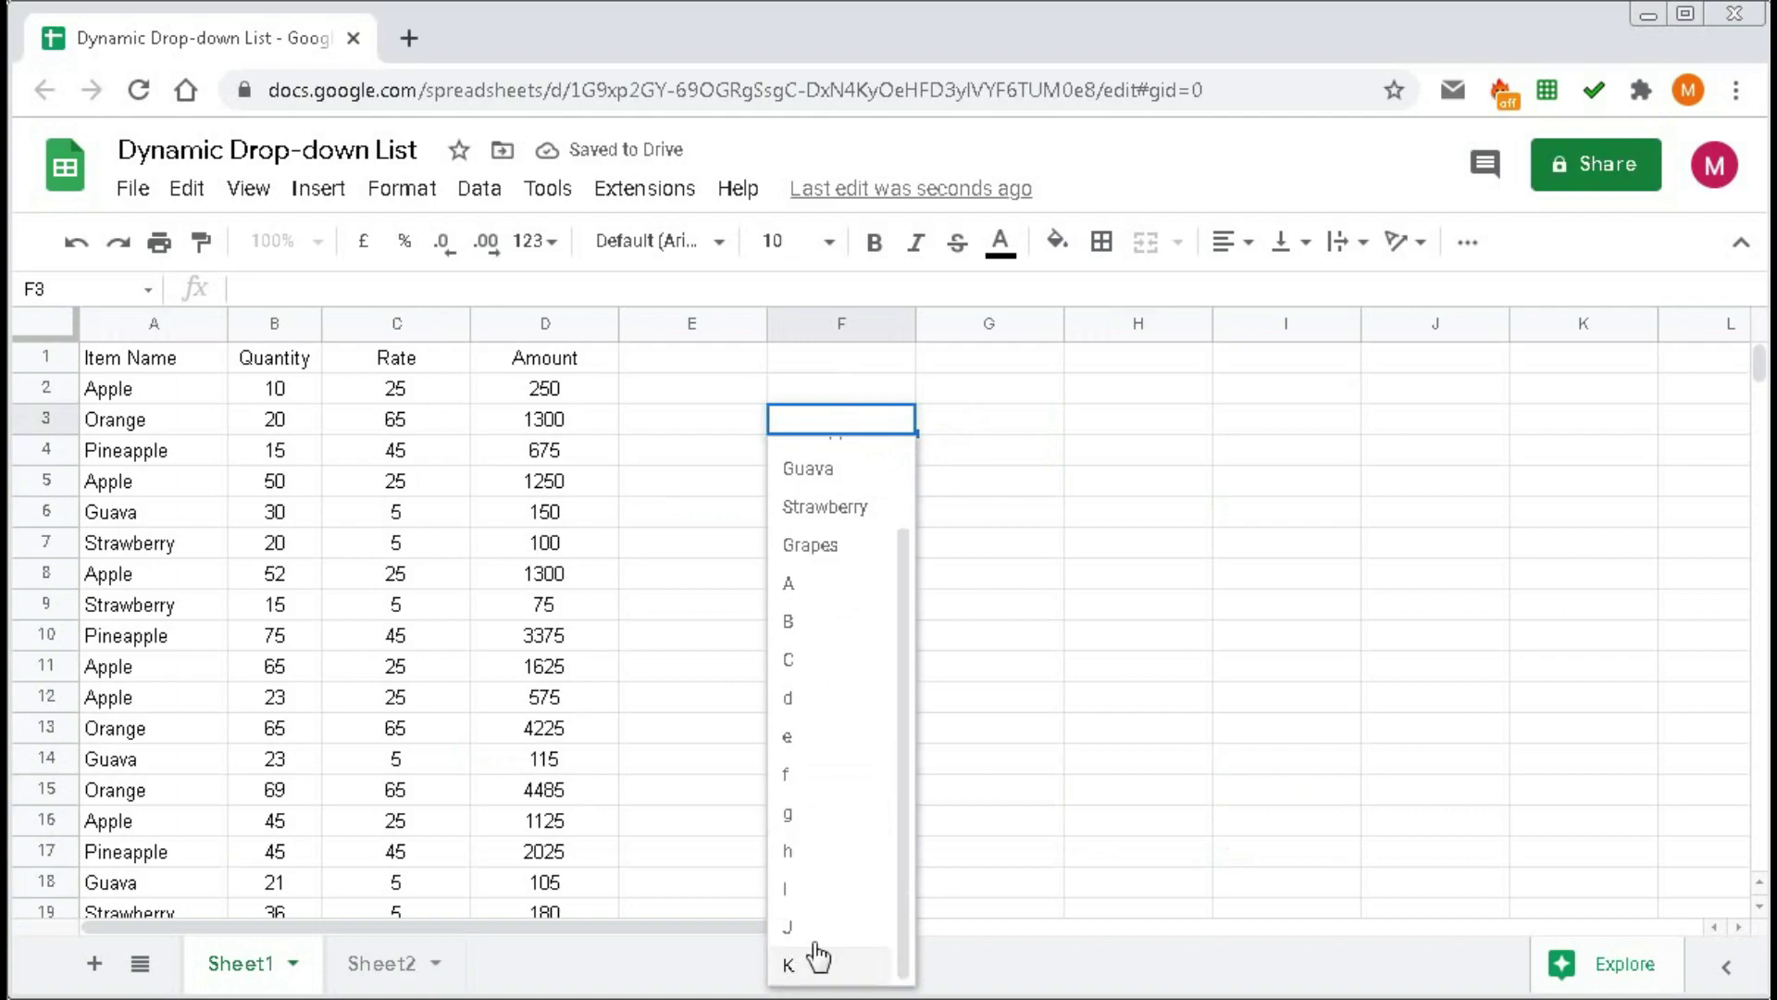
left_click(1043, 601)
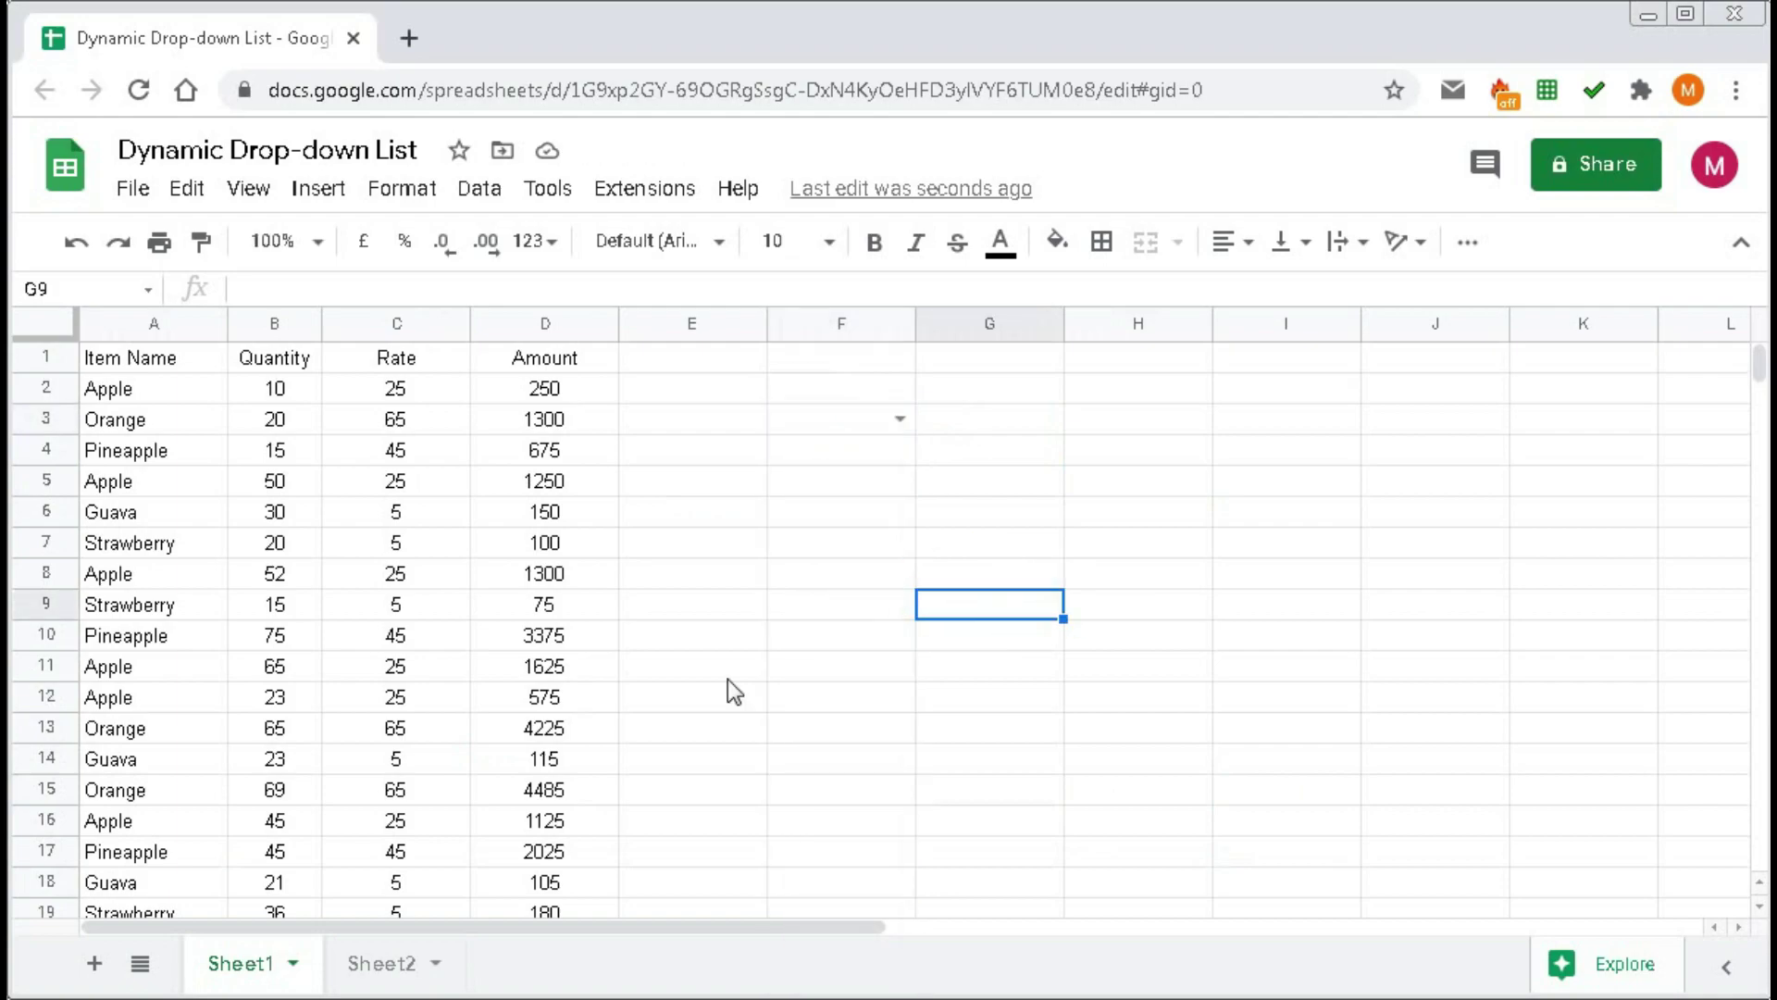